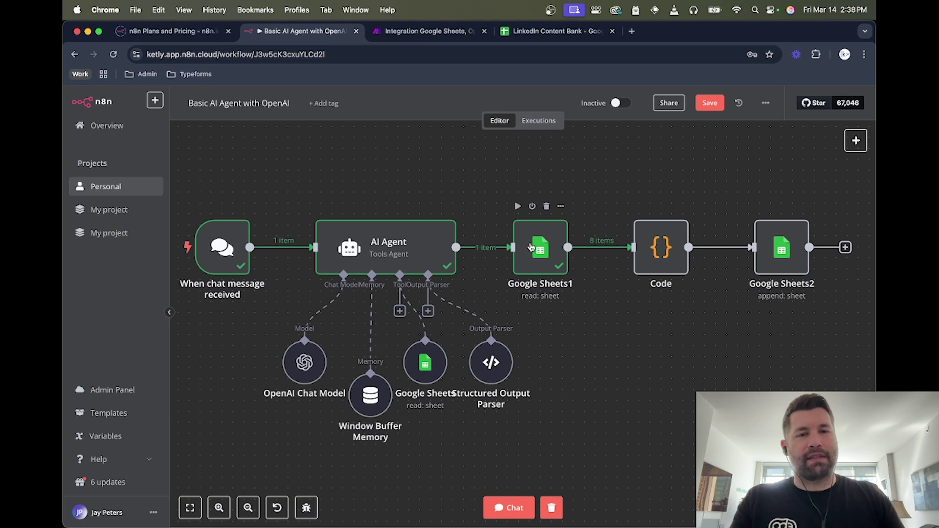
Open the Google Sheets1 node, test its Get Row(s) operation on LinkedIn Content Bank, and review the output rows
{"action": "left_click", "coordinate": [563, 35]}
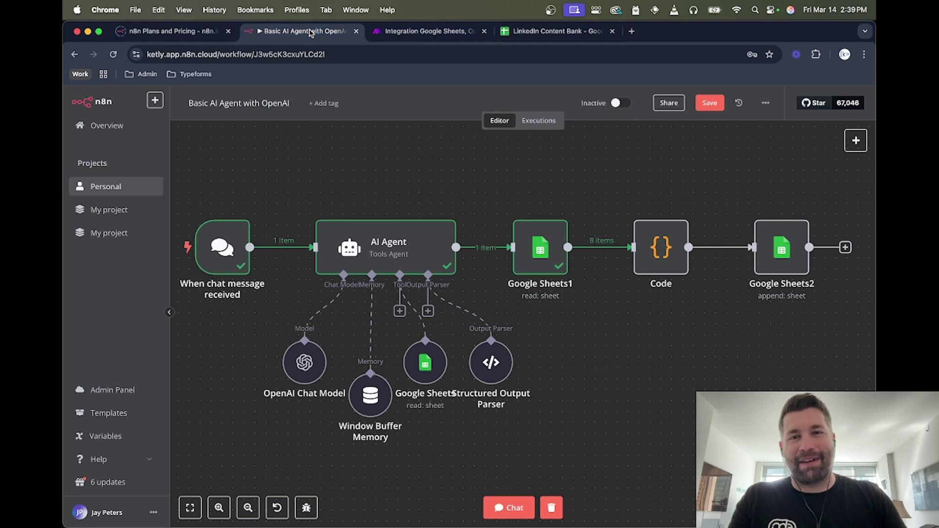
{"action": "left_click", "coordinate": [301, 30]}
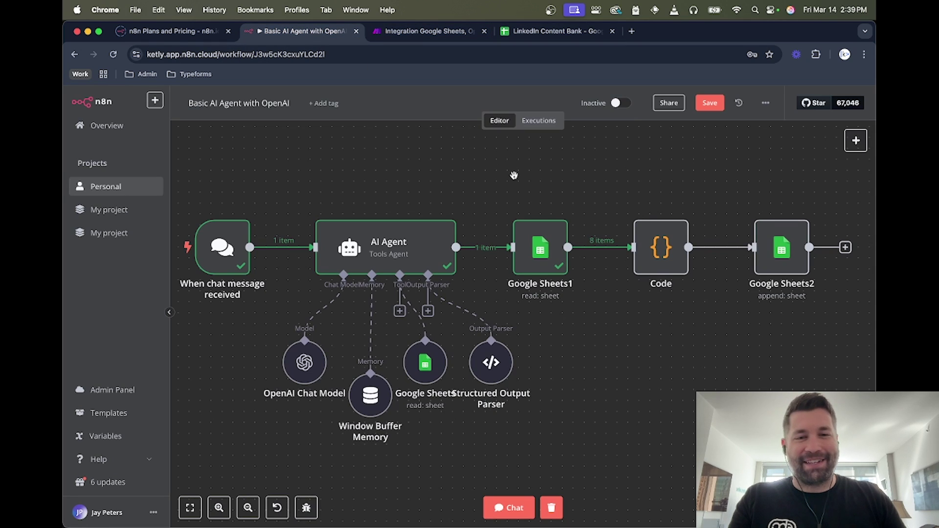
{"action": "double_click", "coordinate": [532, 243]}
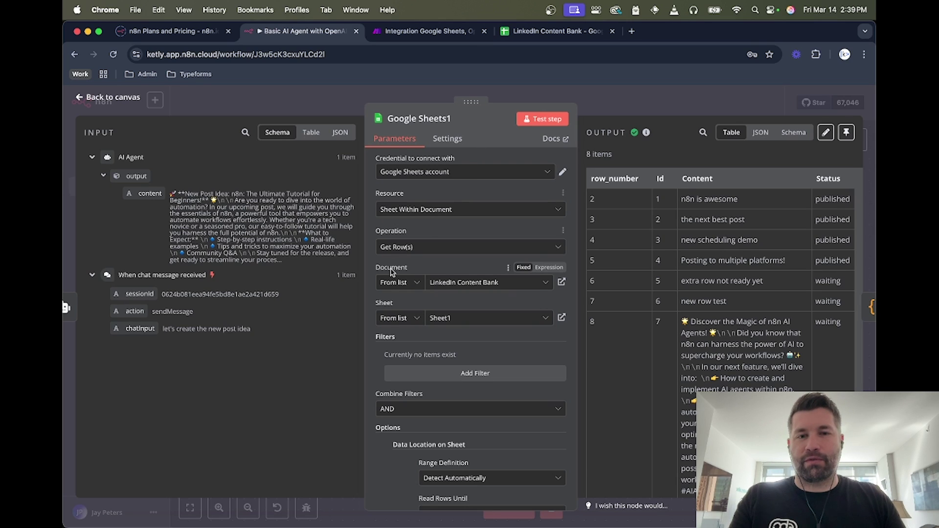
{"action": "scroll", "coordinate": [455, 281], "scroll_direction": "down", "scroll_amount": 3}
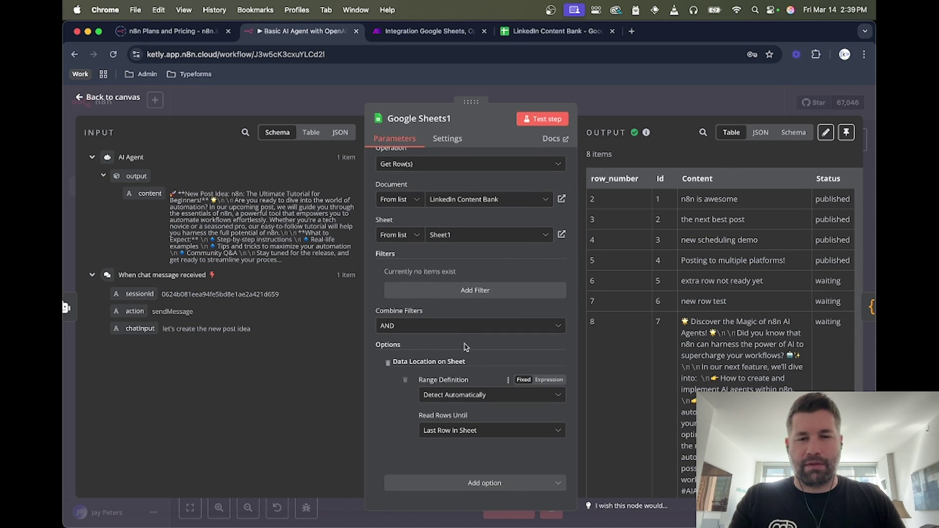
{"action": "left_click", "coordinate": [543, 120]}
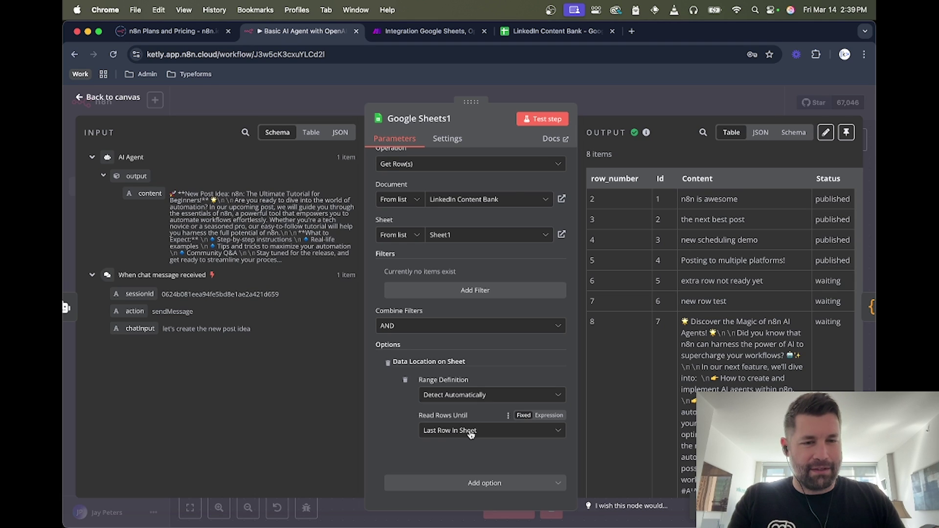
{"action": "scroll", "coordinate": [700, 273], "scroll_direction": "down", "scroll_amount": 5}
{"action": "scroll", "coordinate": [704, 274], "scroll_direction": "up", "scroll_amount": 10}
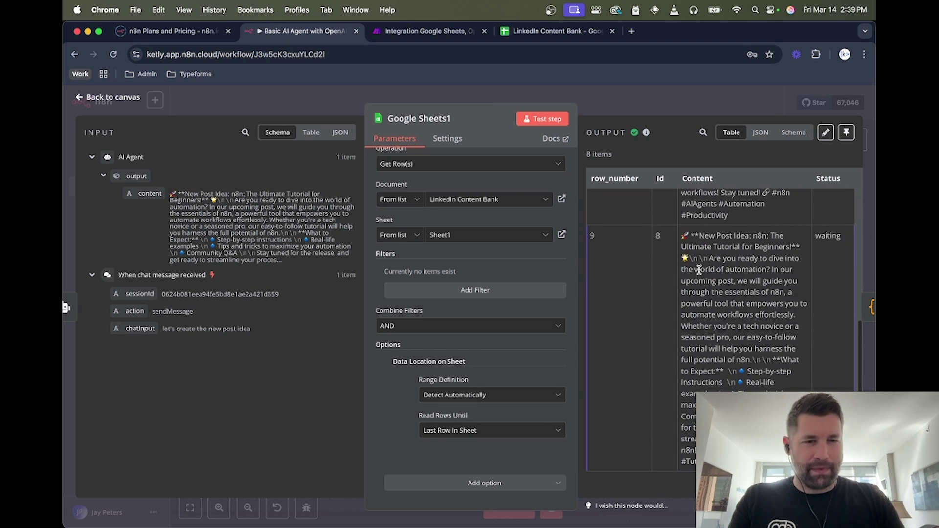
Try First Empty Row for Read Rows Until, revert it to Last Row In Sheet, and look over the output
{"action": "left_click", "coordinate": [452, 433]}
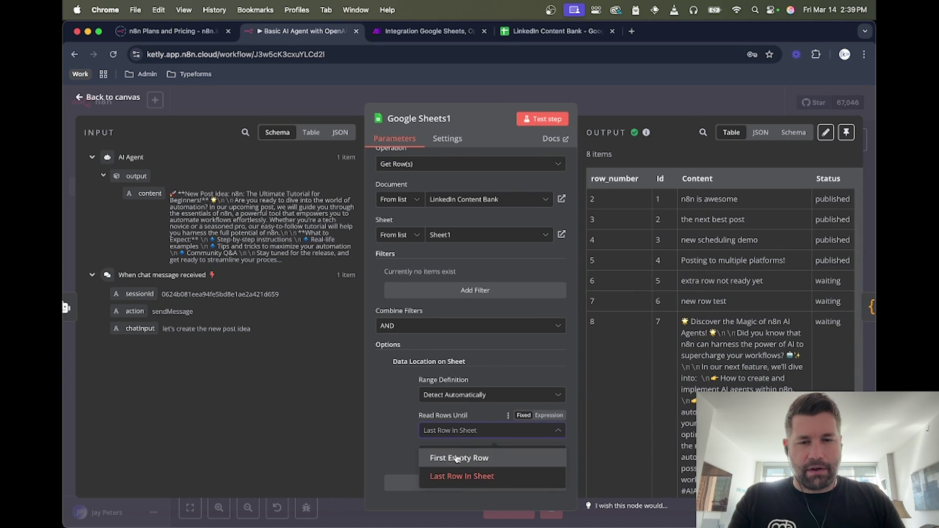
{"action": "left_click", "coordinate": [454, 457]}
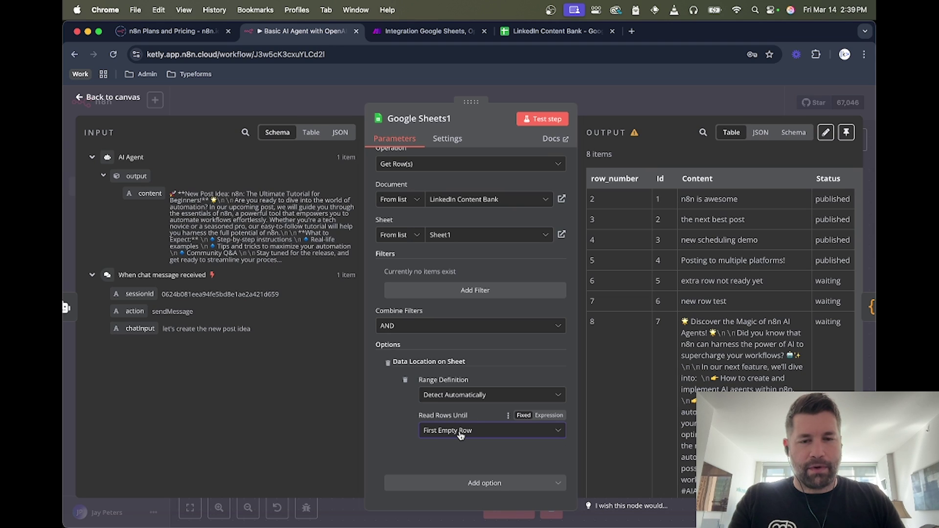
{"action": "left_click", "coordinate": [453, 433]}
{"action": "left_click", "coordinate": [458, 477]}
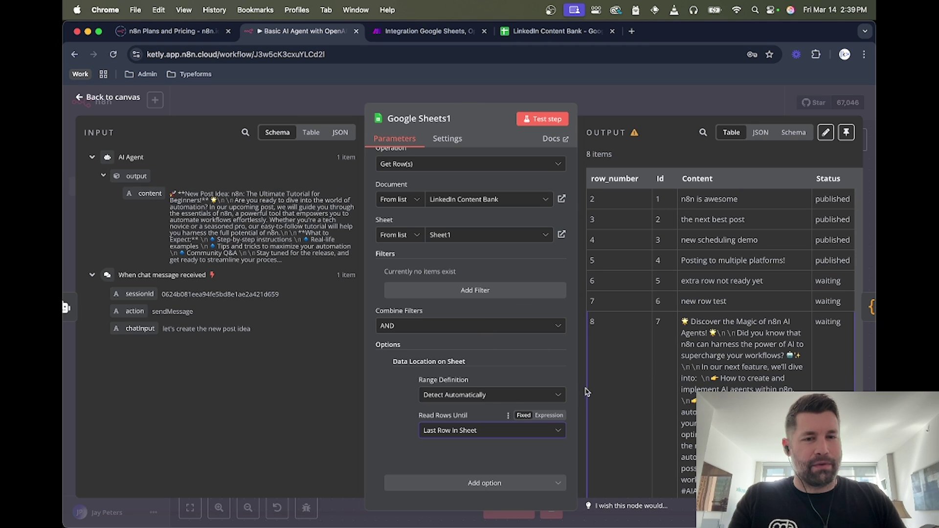
{"action": "scroll", "coordinate": [651, 298], "scroll_direction": "down", "scroll_amount": 6}
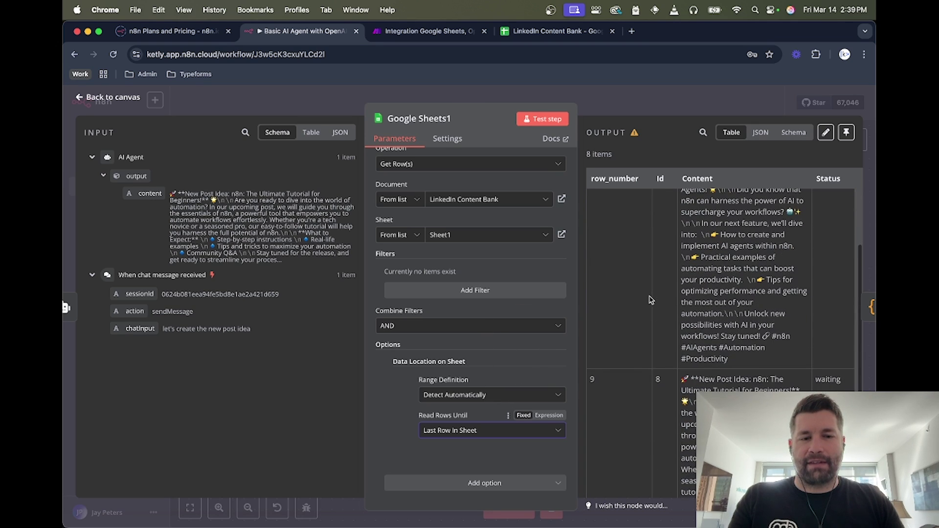
Add a filter on the Id column with an empty value and test the node
{"action": "left_click", "coordinate": [435, 290]}
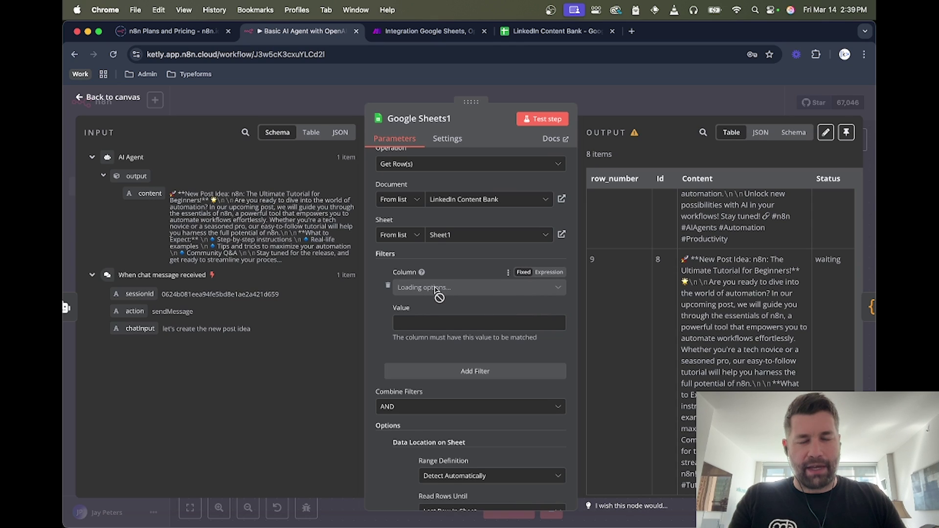
{"action": "left_click", "coordinate": [435, 288]}
{"action": "left_click", "coordinate": [418, 314]}
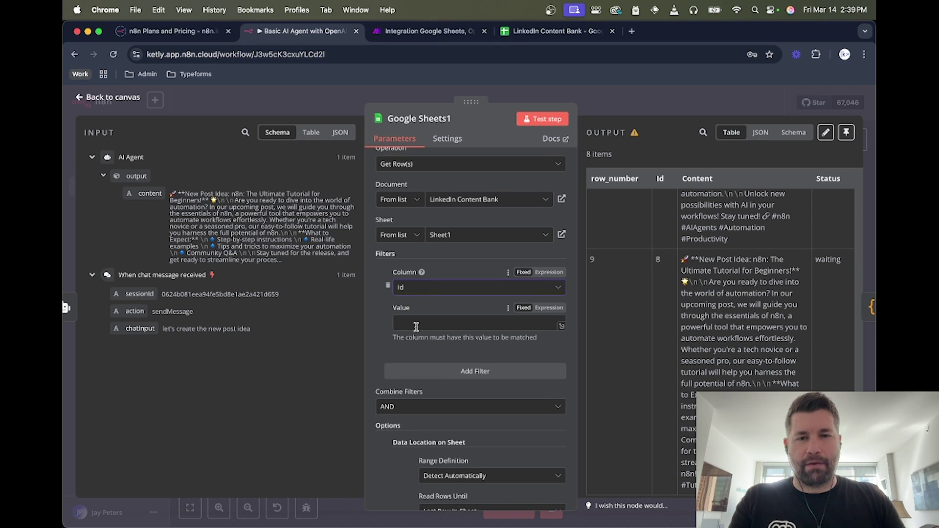
{"action": "left_click", "coordinate": [417, 325]}
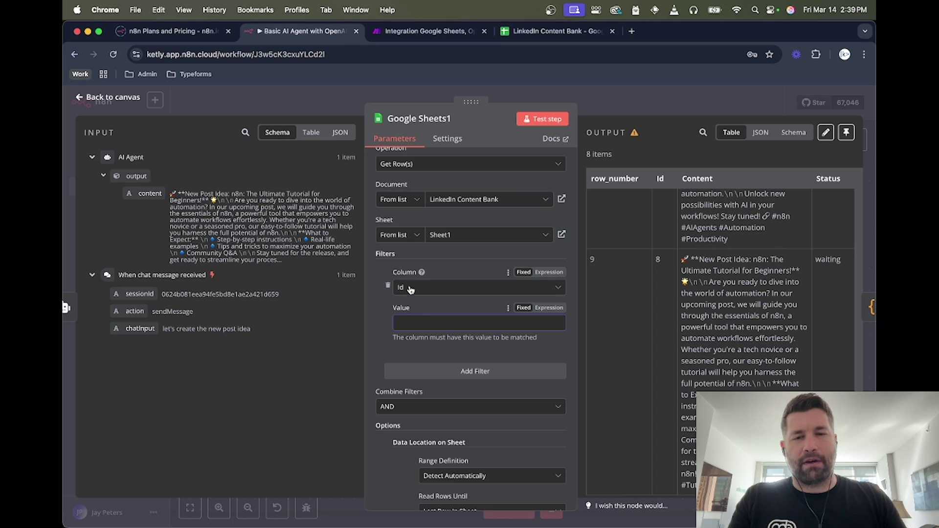
{"action": "left_click", "coordinate": [542, 118]}
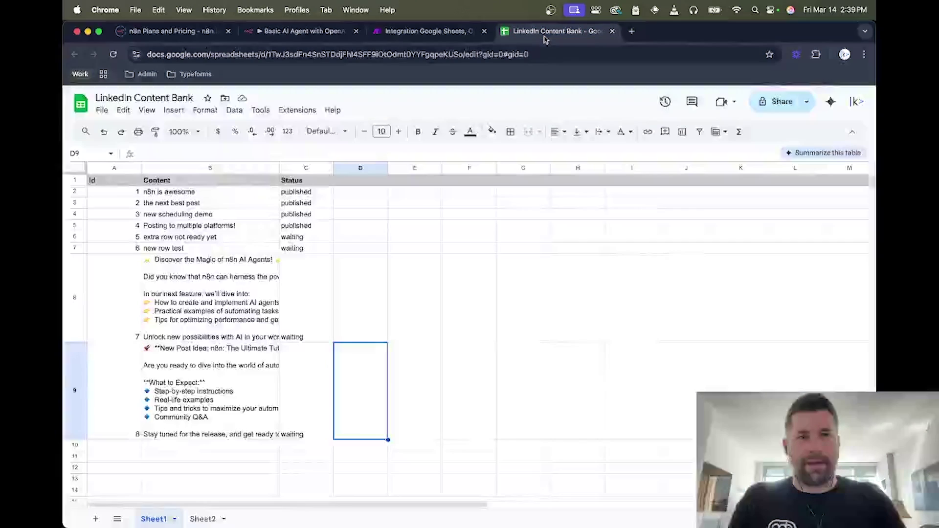
Check the entries in the LinkedIn Content Bank spreadsheet and delete the Id filter from the Google Sheets1 node
{"action": "left_click", "coordinate": [551, 31]}
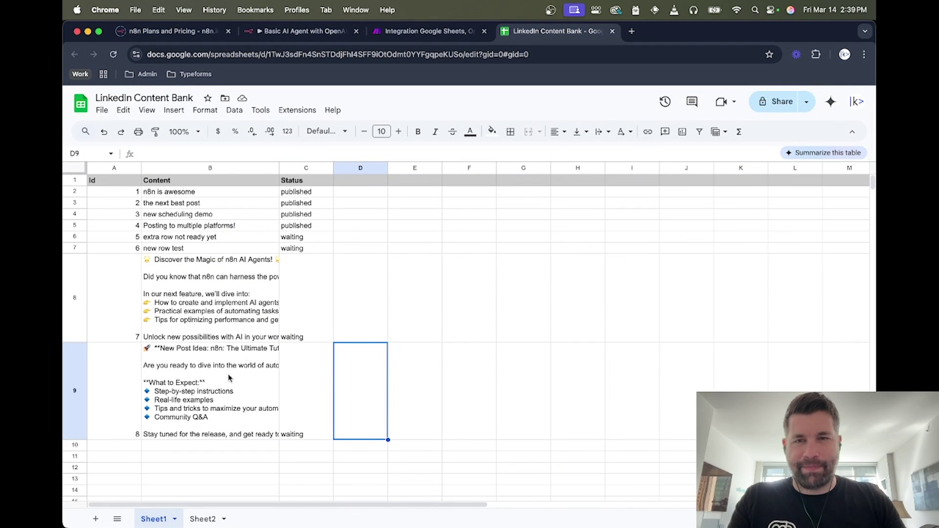
{"action": "left_click", "coordinate": [299, 31]}
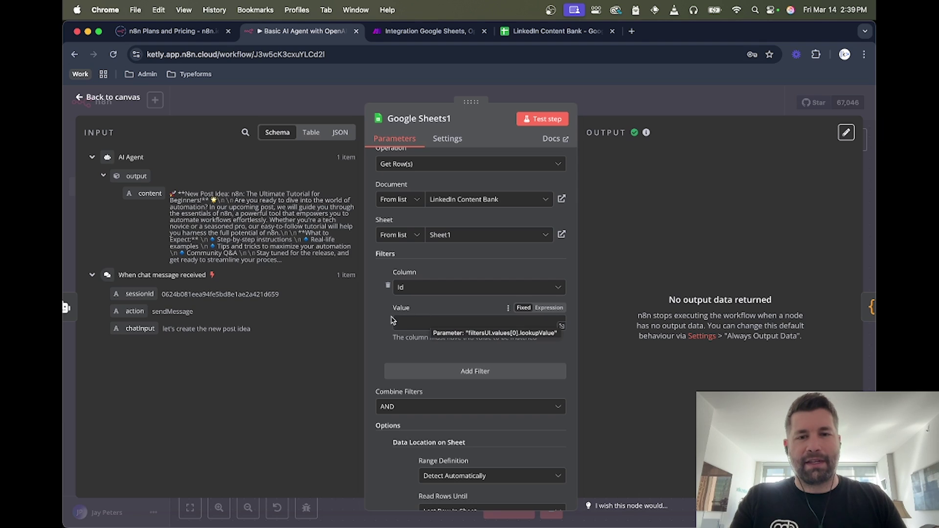
{"action": "left_click", "coordinate": [388, 286]}
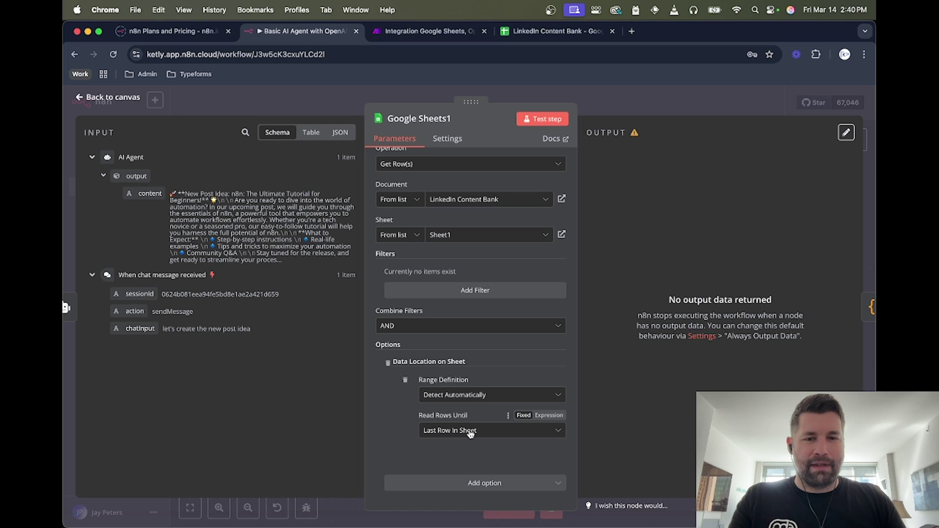
Locate the first empty row below the entries in the LinkedIn Content Bank spreadsheet, and return to the n8n workflow
{"action": "left_click", "coordinate": [553, 31]}
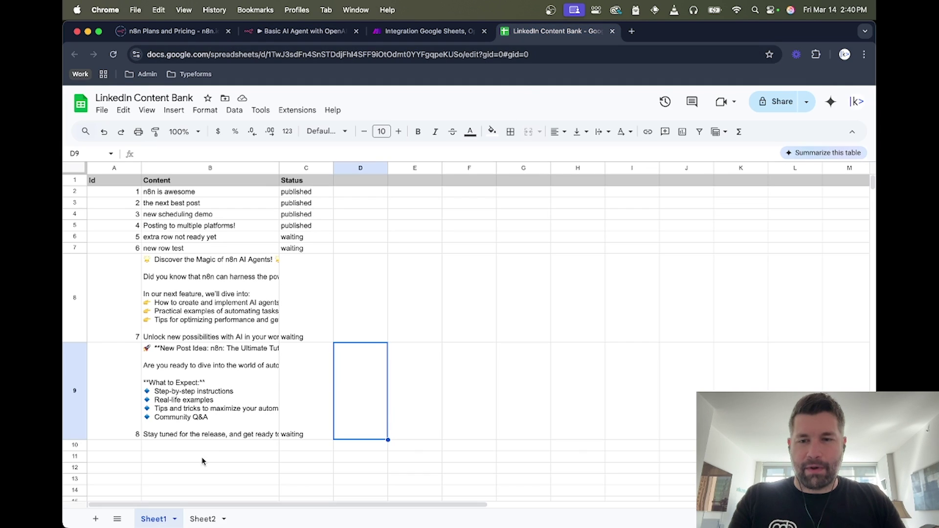
{"action": "left_click", "coordinate": [138, 446]}
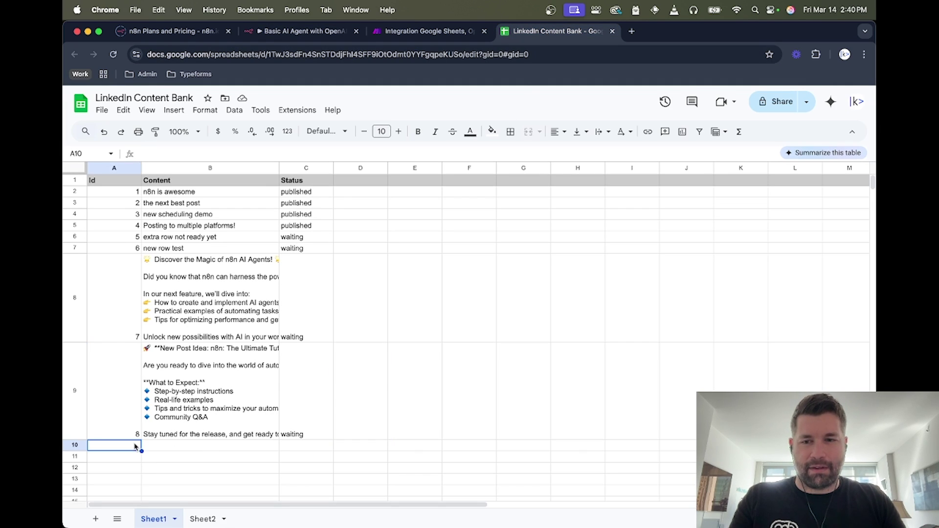
{"action": "left_click", "coordinate": [75, 446]}
{"action": "left_click", "coordinate": [303, 31]}
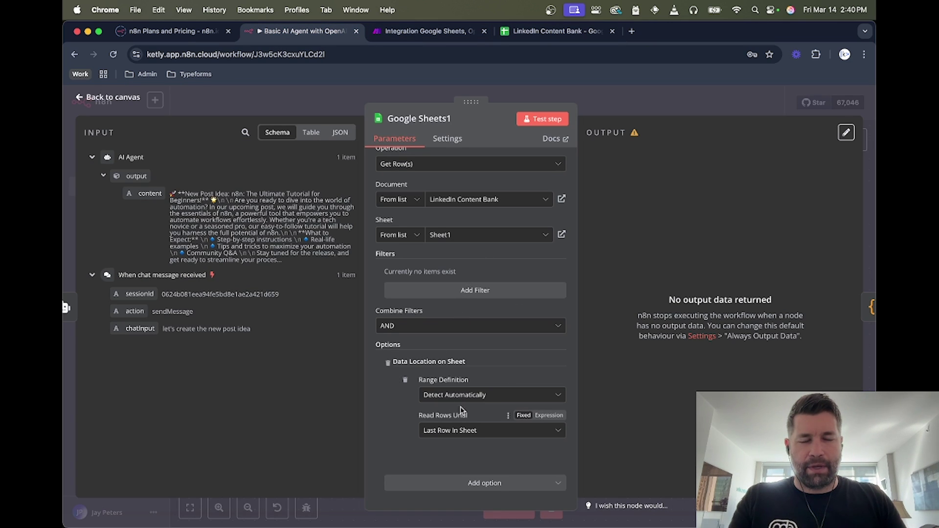
Test the Google Sheets1 node without filters and review the returned rows down to the last one
{"action": "left_click", "coordinate": [542, 119]}
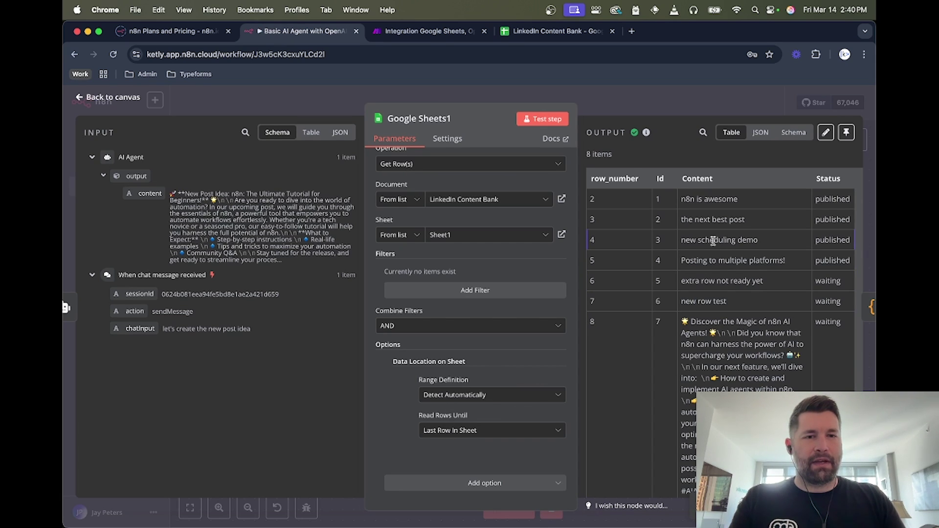
{"action": "scroll", "coordinate": [713, 243], "scroll_direction": "down", "scroll_amount": 5}
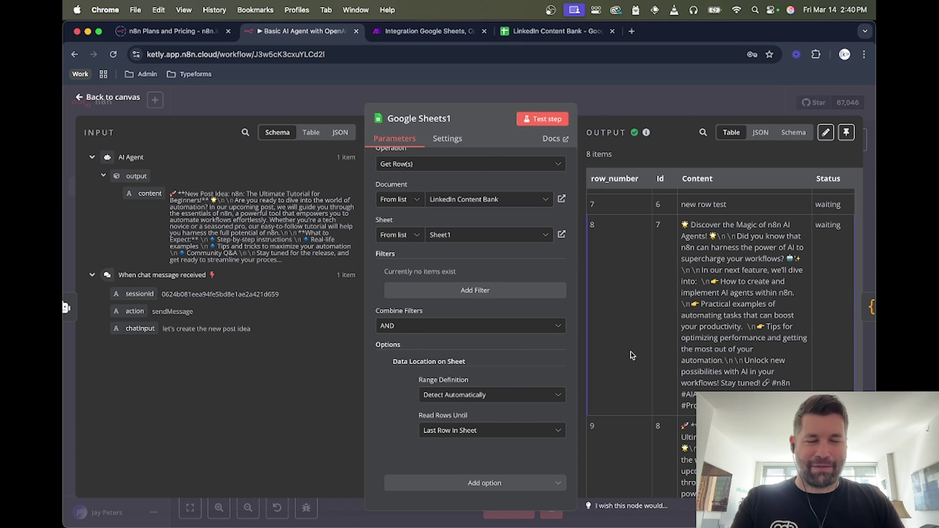
{"action": "scroll", "coordinate": [631, 355], "scroll_direction": "down", "scroll_amount": 6}
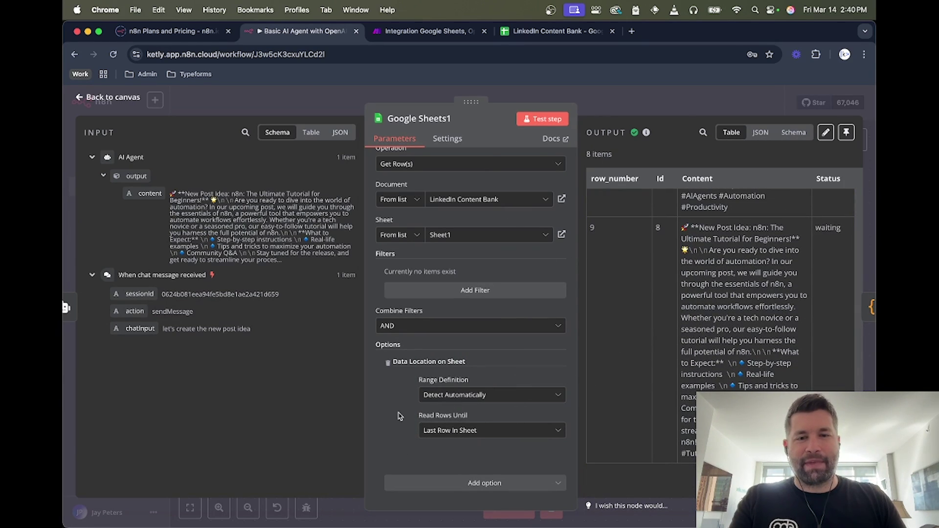
Remove the Data Location on Sheet option and add a filter matching the Status column to the value waiting
{"action": "left_click", "coordinate": [388, 362]}
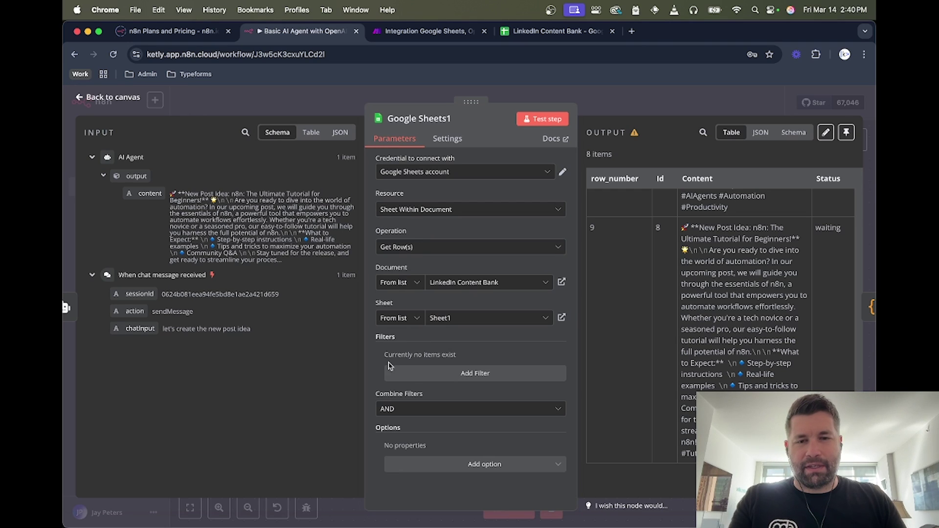
{"action": "left_click", "coordinate": [471, 373]}
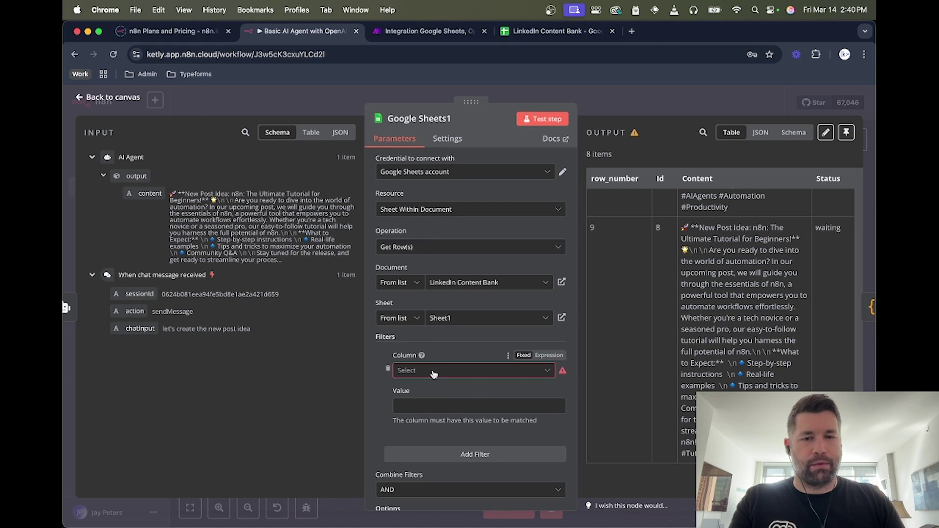
{"action": "left_click", "coordinate": [431, 371]}
{"action": "left_click", "coordinate": [421, 435]}
{"action": "left_click", "coordinate": [435, 402]}
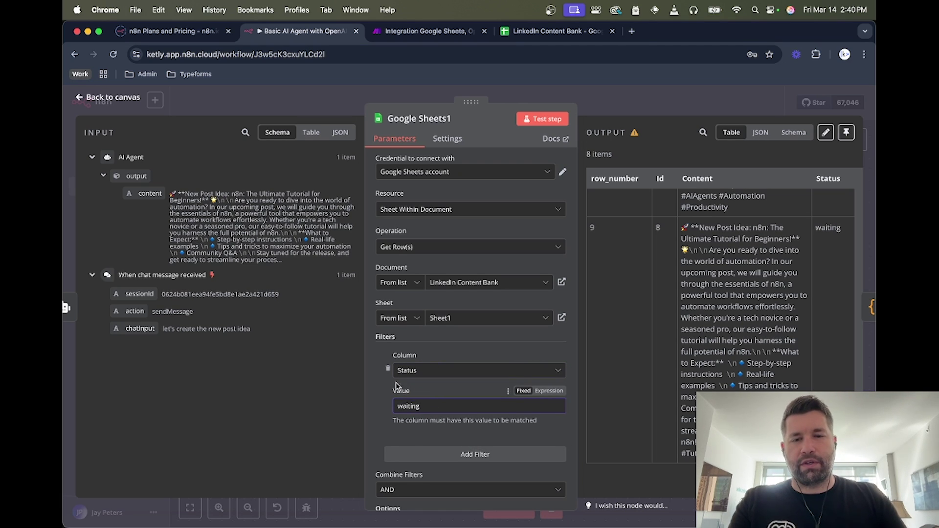
Add the Return only First Matching Row option to the Google Sheets1 node and enable it
{"action": "scroll", "coordinate": [395, 382], "scroll_direction": "down", "scroll_amount": 3}
{"action": "left_click", "coordinate": [431, 481]}
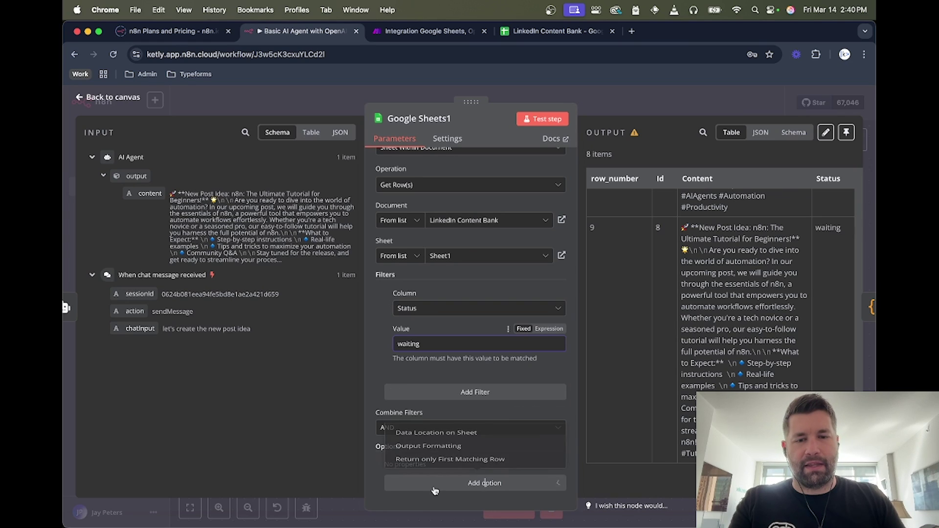
{"action": "left_click", "coordinate": [450, 458]}
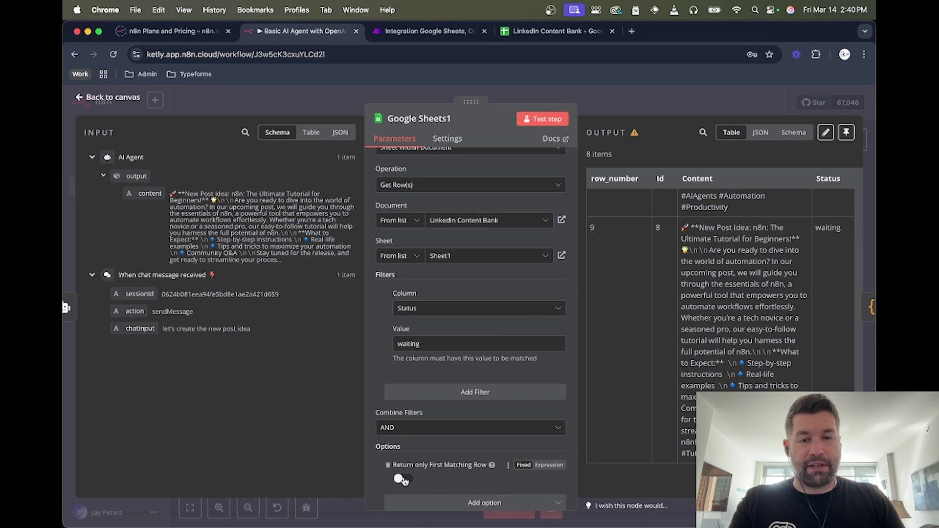
{"action": "left_click", "coordinate": [399, 478]}
{"action": "scroll", "coordinate": [431, 469], "scroll_direction": "down", "scroll_amount": 1}
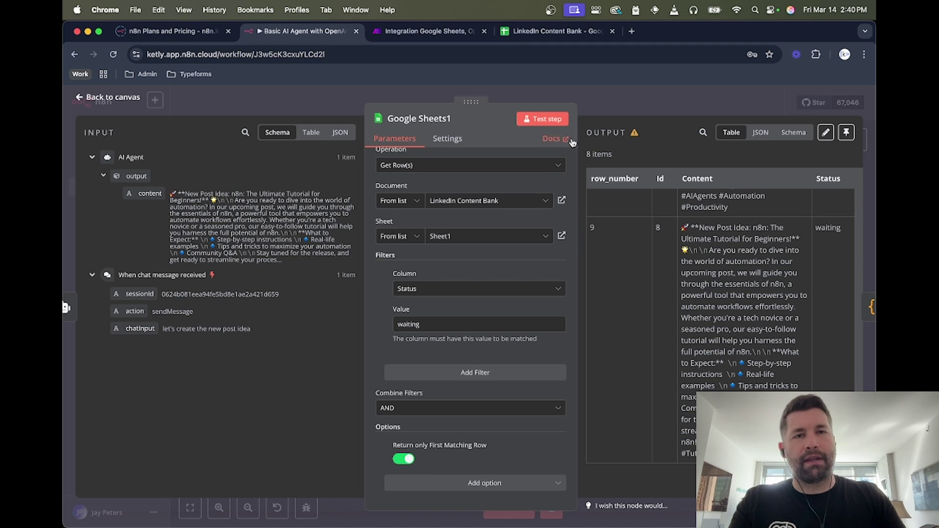
Check the waiting rows in the spreadsheet, test the Google Sheets1 node, and compare its output with the sheet
{"action": "left_click", "coordinate": [552, 31]}
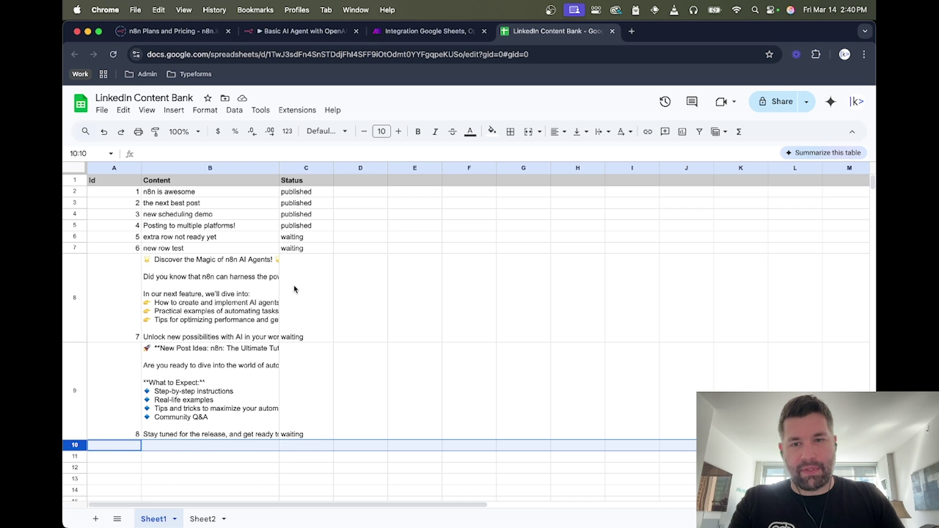
{"action": "left_click", "coordinate": [337, 30]}
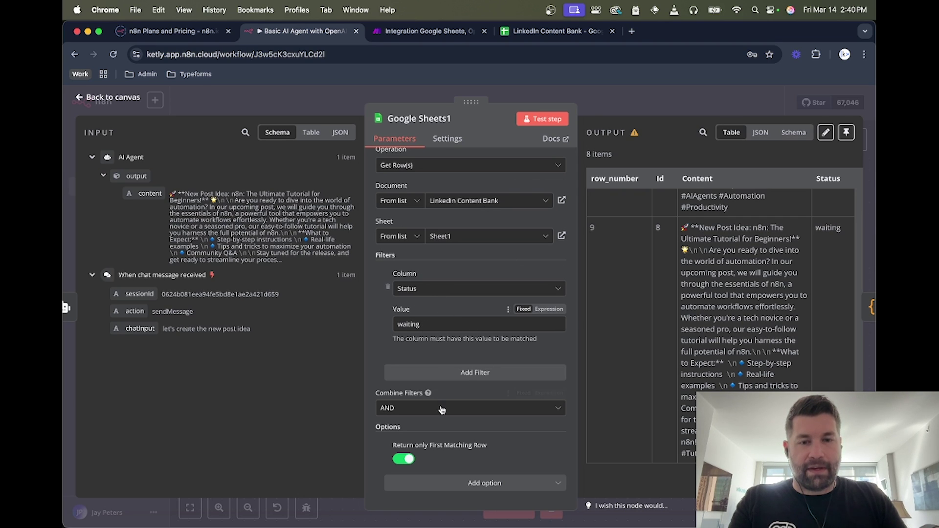
{"action": "left_click", "coordinate": [534, 119]}
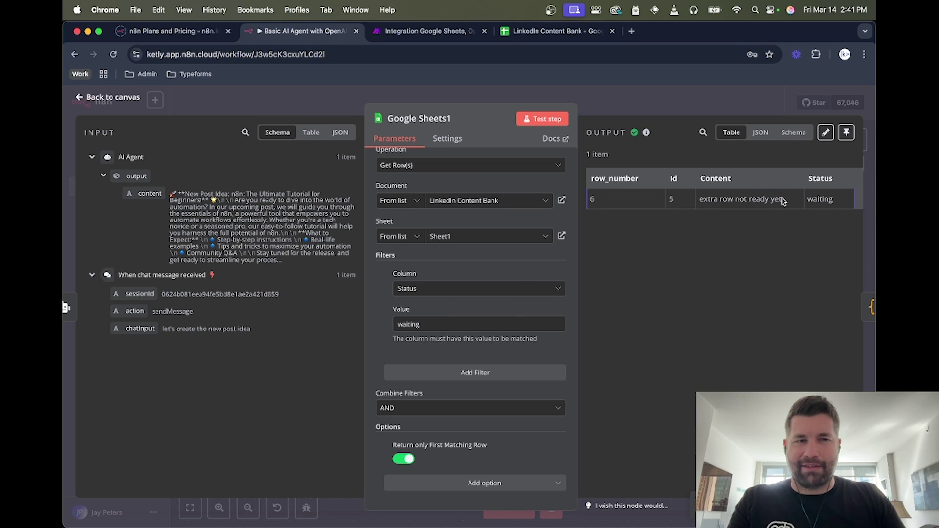
{"action": "left_click", "coordinate": [547, 34]}
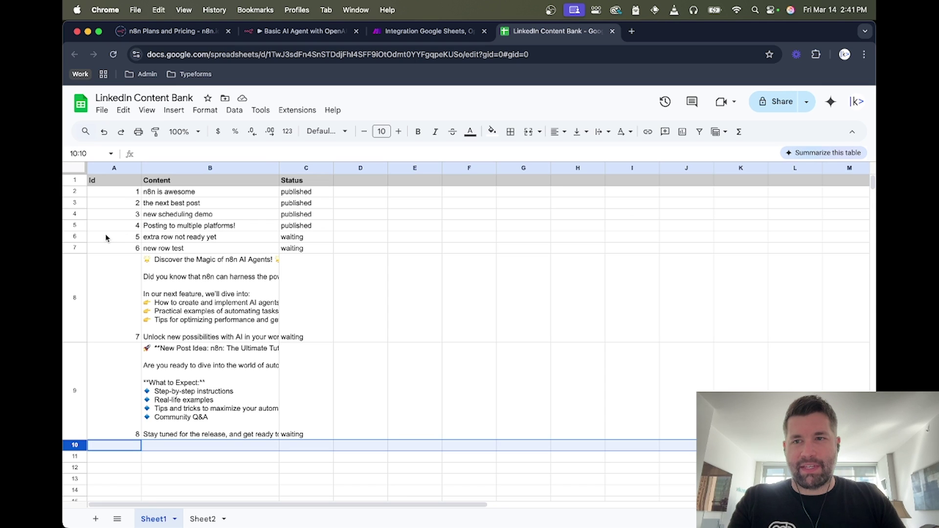
{"action": "left_click", "coordinate": [299, 31]}
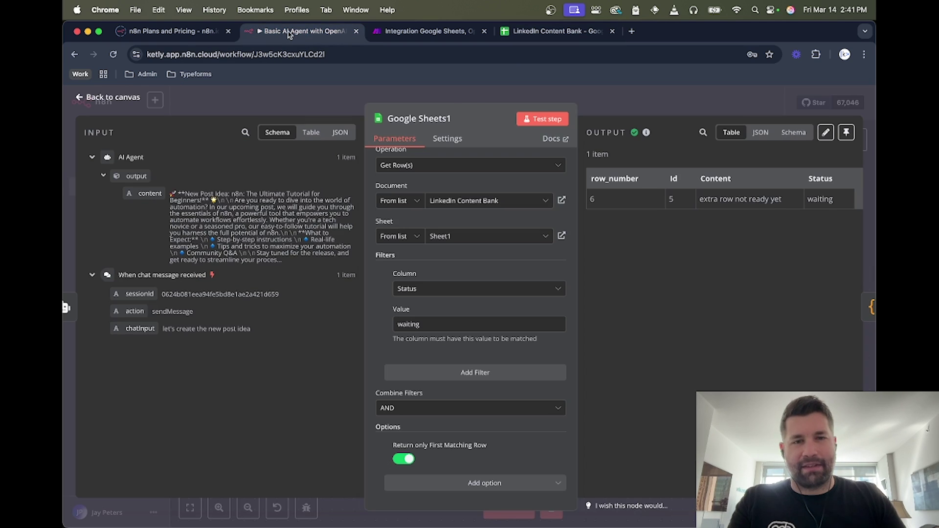
Turn off Return only First Matching Row in the Google Sheets1 node
{"action": "left_click", "coordinate": [404, 458]}
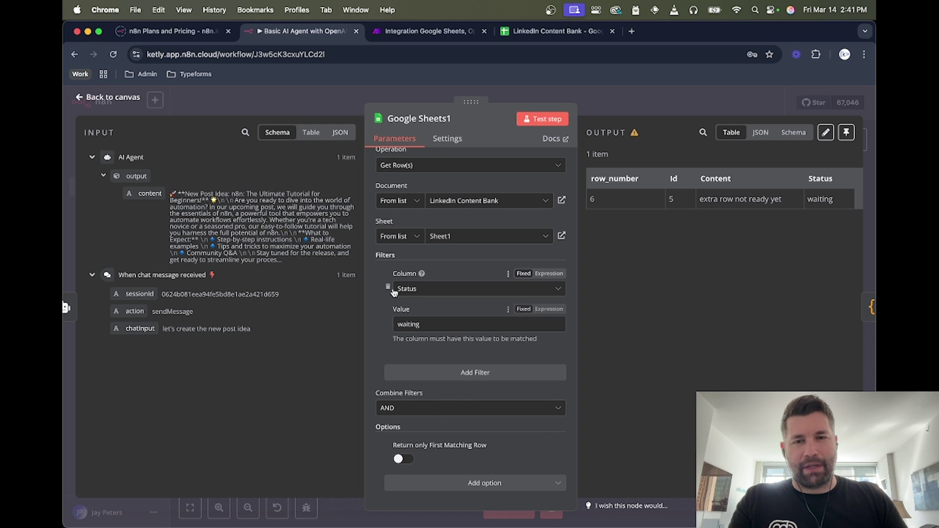
Remove the Status filter from the Google Sheets1 node and replace the Return only First Matching Row option with Data Location on Sheet
{"action": "left_click", "coordinate": [388, 288]}
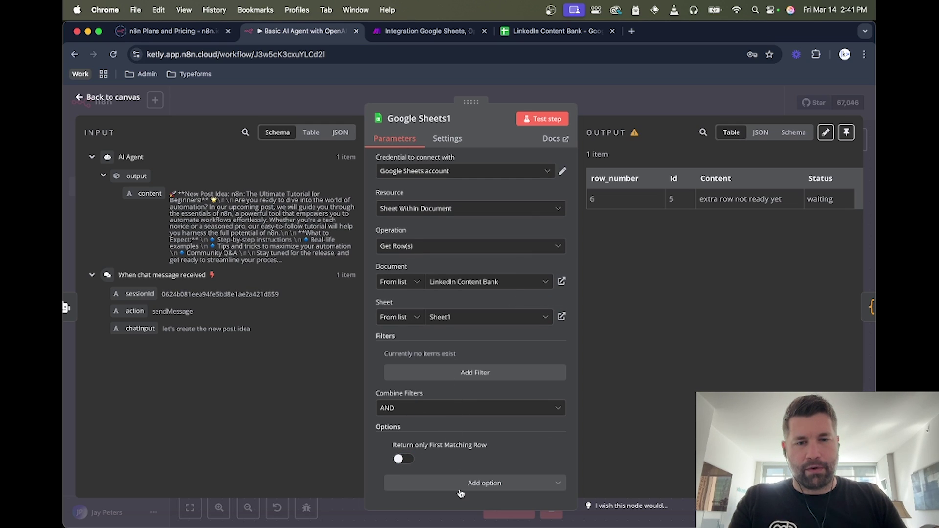
{"action": "left_click", "coordinate": [388, 447]}
{"action": "left_click", "coordinate": [476, 462]}
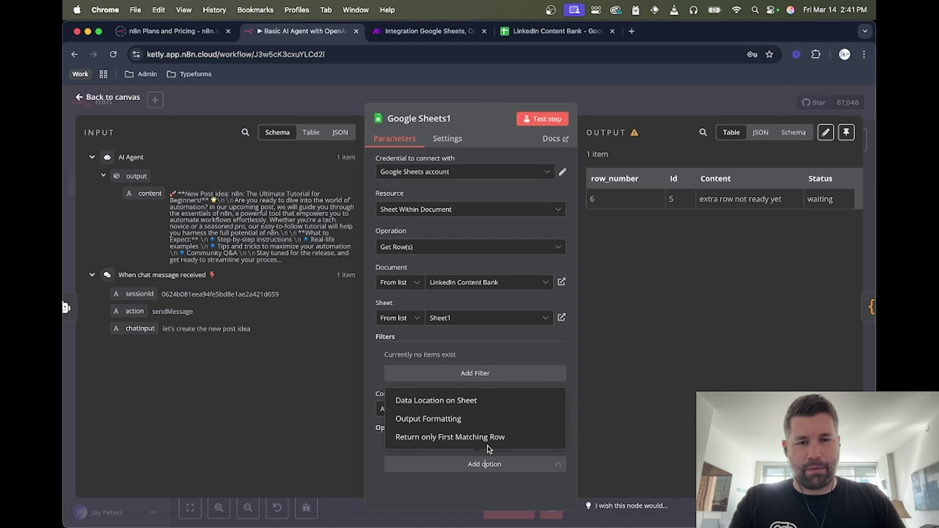
{"action": "left_click", "coordinate": [454, 402]}
{"action": "scroll", "coordinate": [470, 419], "scroll_direction": "down", "scroll_amount": 3}
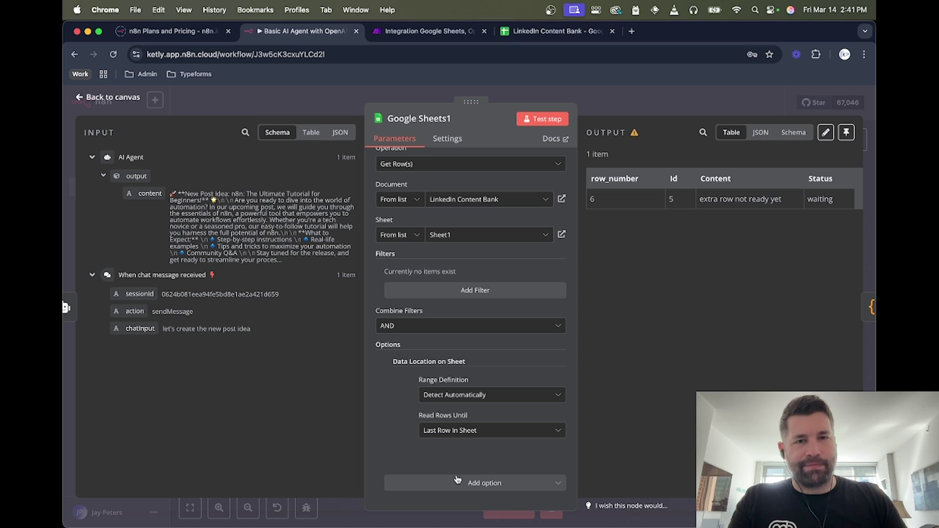
Test the Google Sheets1 node, review the returned rows through to the last one, and return to the canvas
{"action": "left_click", "coordinate": [543, 119]}
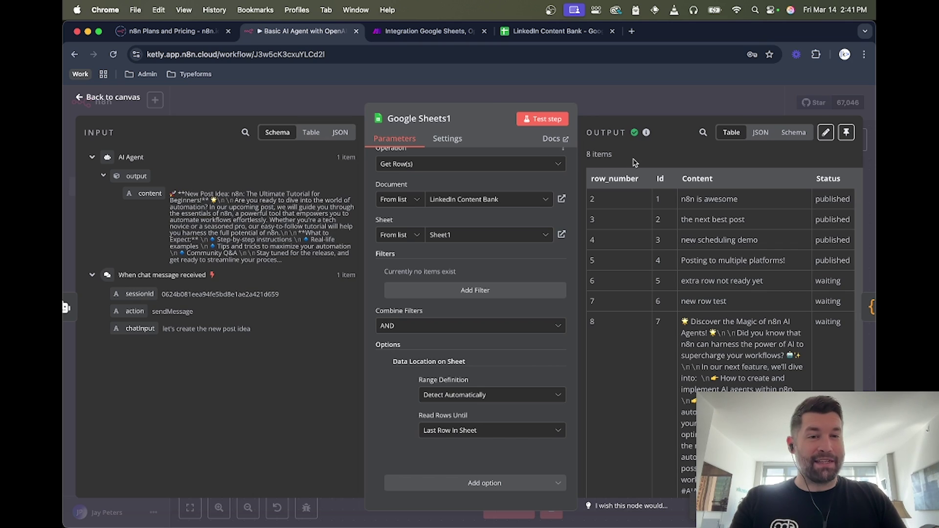
{"action": "scroll", "coordinate": [648, 191], "scroll_direction": "down", "scroll_amount": 10}
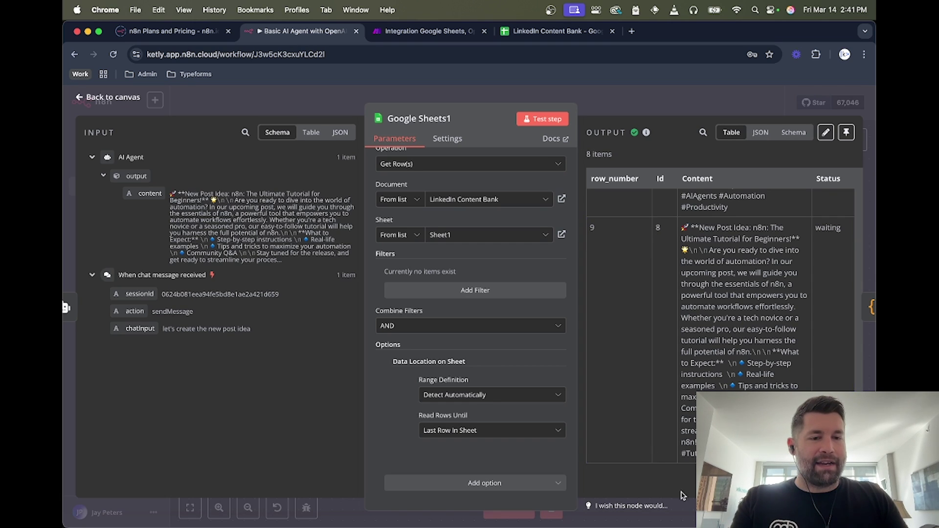
{"action": "left_click", "coordinate": [647, 105]}
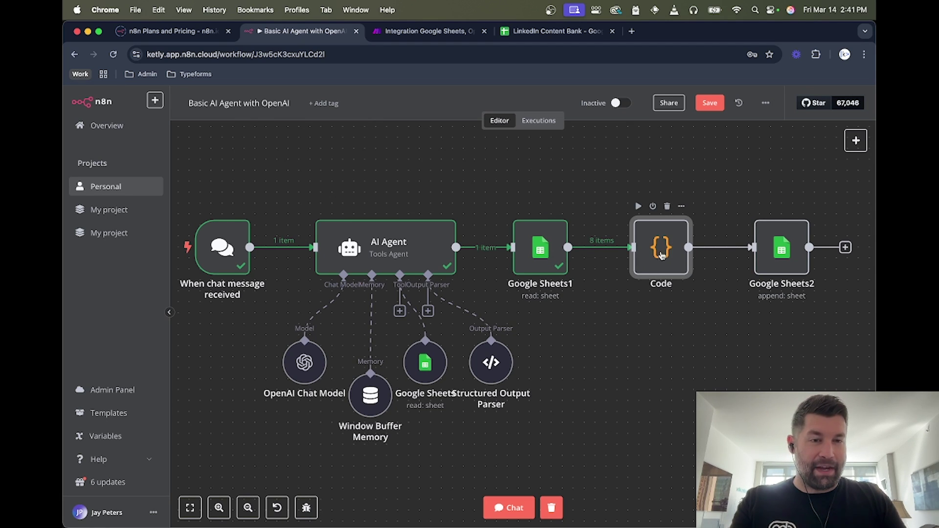
Open the Code node, review how the script derives lastRowNumber from the row_number of all inputs, and test the node
{"action": "double_click", "coordinate": [659, 249]}
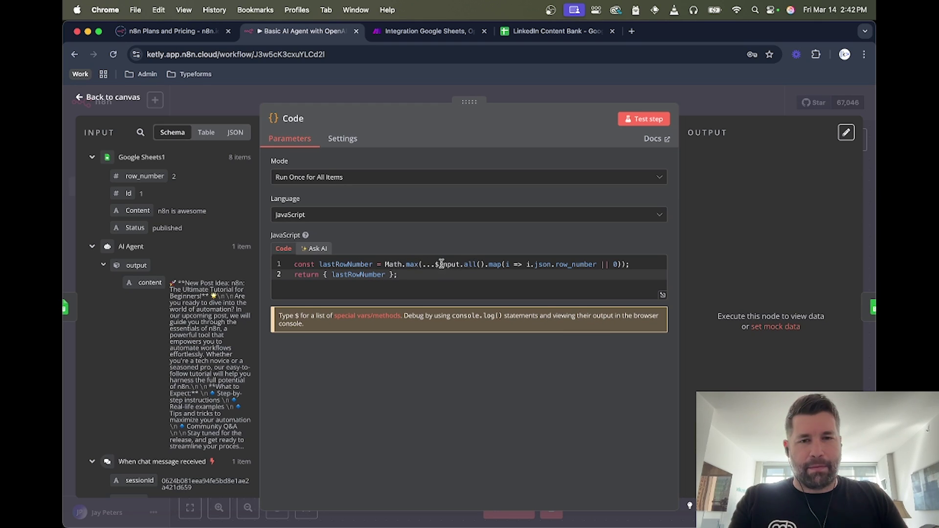
{"action": "left_click_drag", "start_coordinate": [435, 265], "coordinate": [486, 264]}
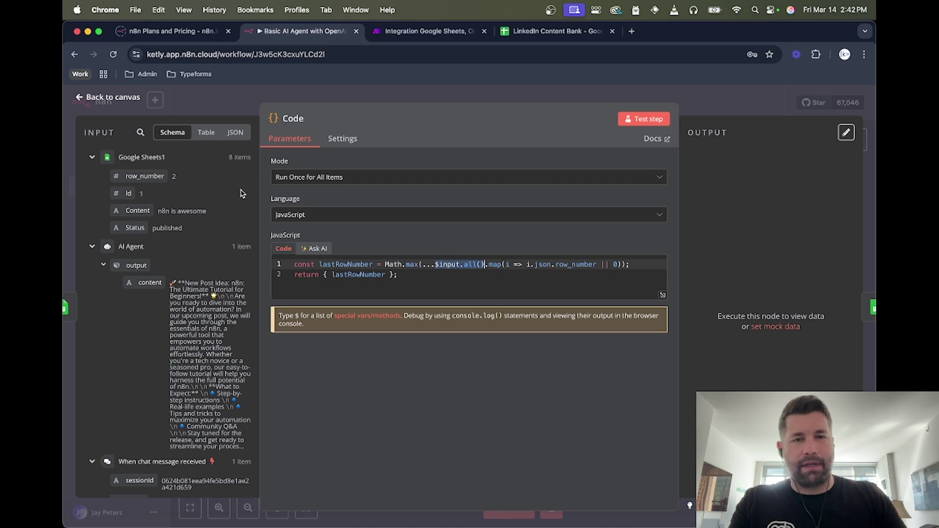
{"action": "left_click", "coordinate": [495, 264]}
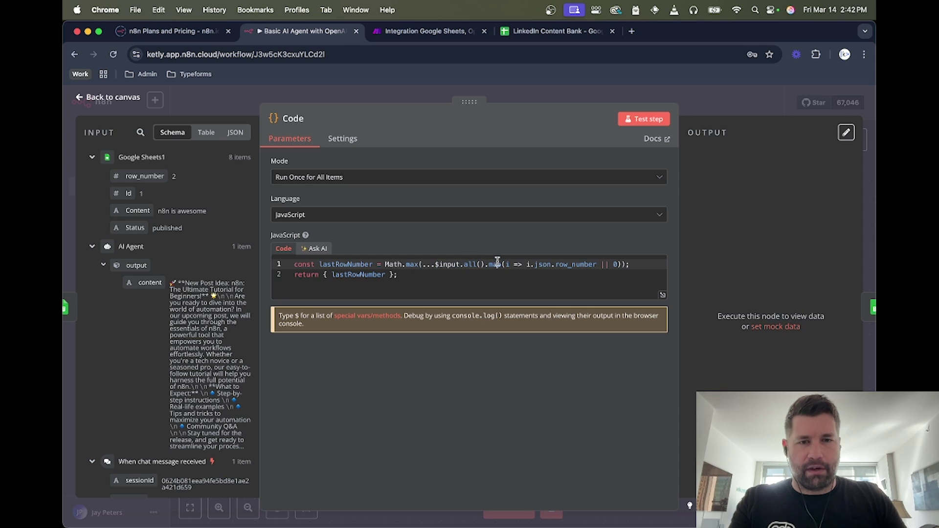
{"action": "double_click", "coordinate": [567, 265]}
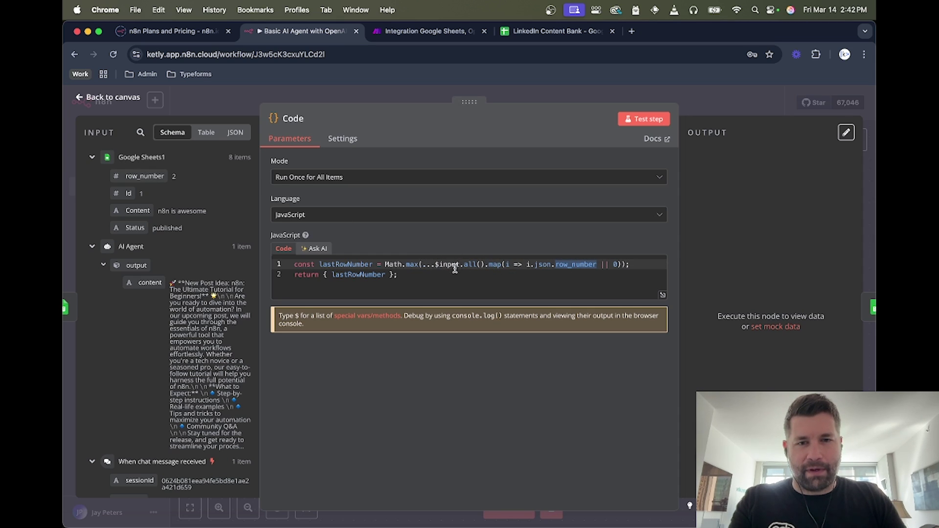
{"action": "left_click", "coordinate": [617, 264]}
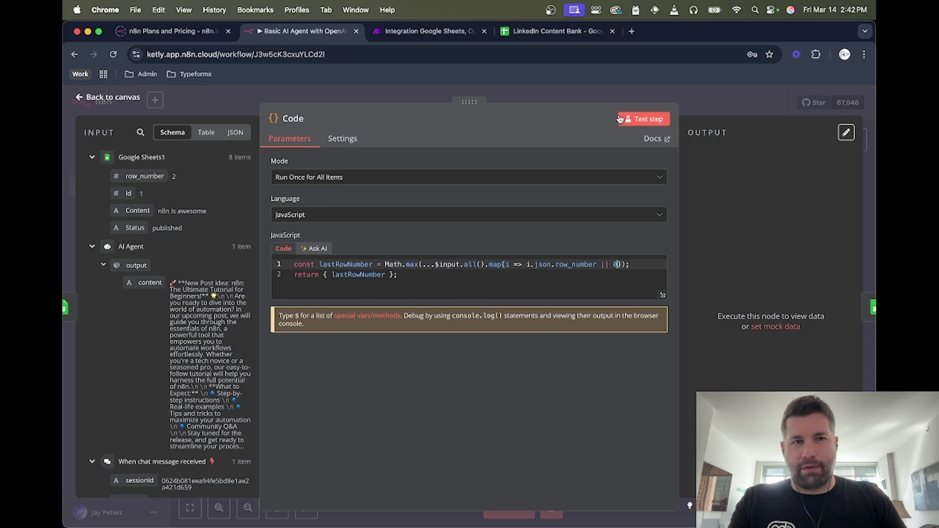
{"action": "left_click", "coordinate": [636, 118]}
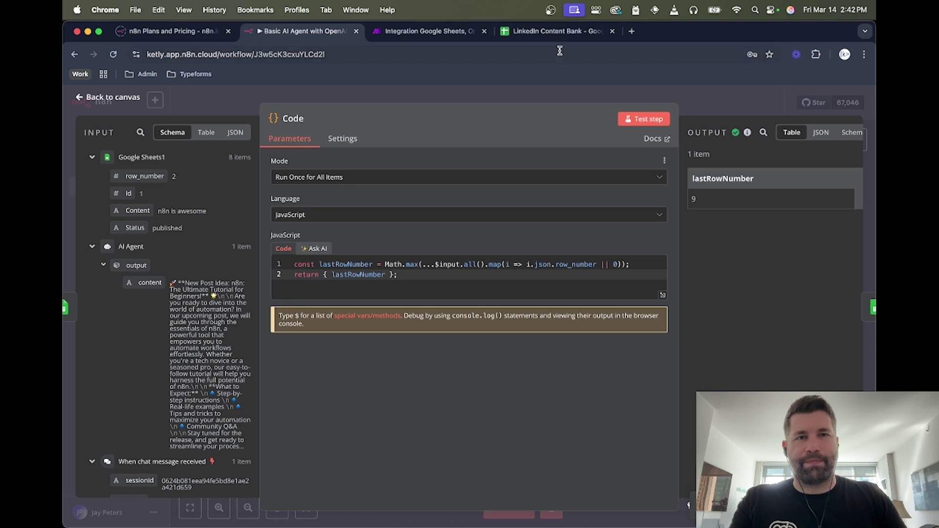
Check the last filled row and the next empty row in the LinkedIn Content Bank sheet against the Code node's output
{"action": "left_click", "coordinate": [561, 34]}
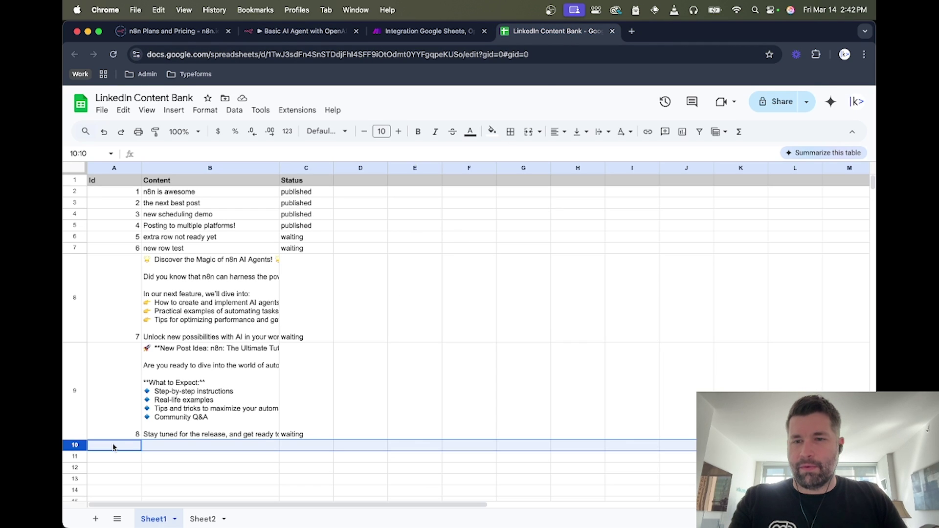
{"action": "left_click", "coordinate": [84, 410]}
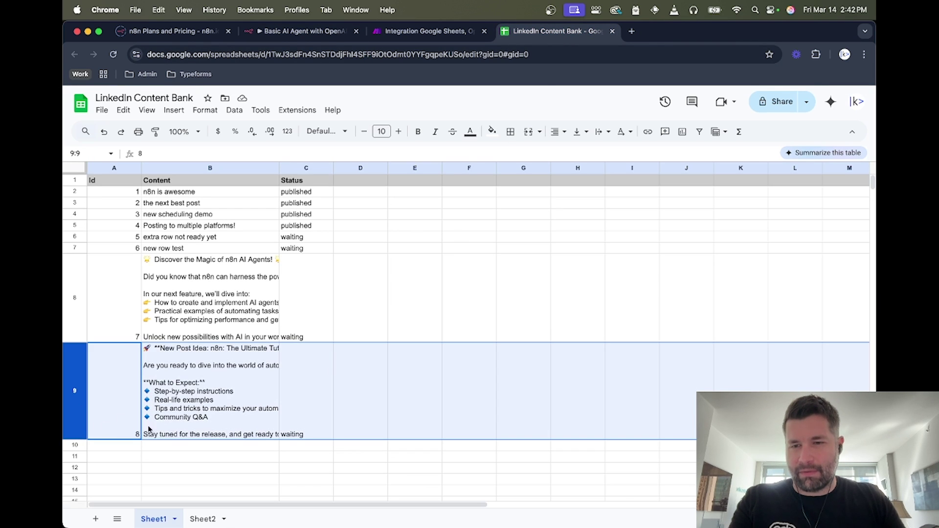
{"action": "left_click", "coordinate": [76, 446]}
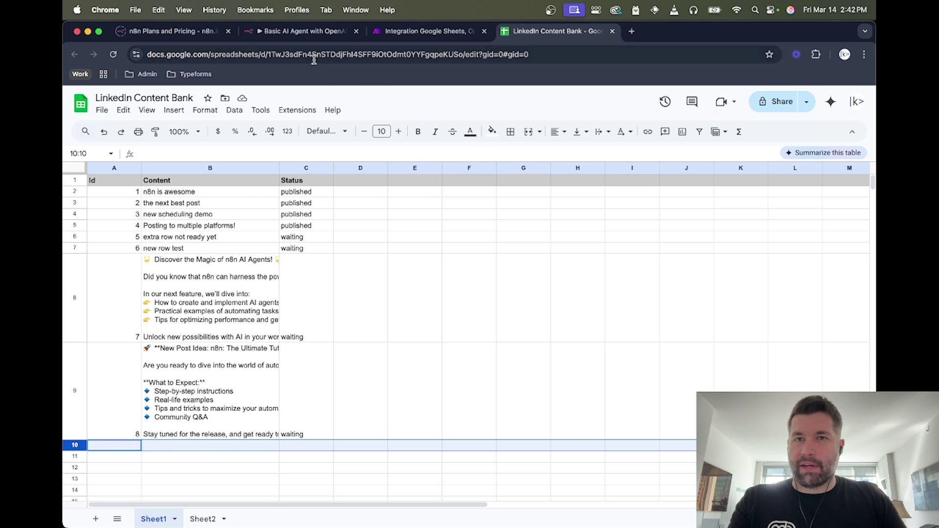
{"action": "left_click", "coordinate": [308, 30]}
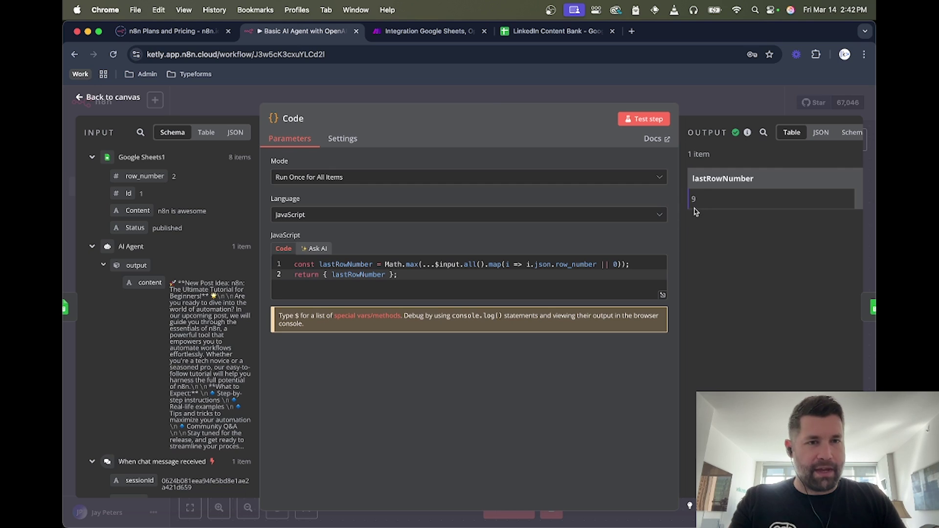
In the Google Sheets2 node, clear the Id value and map it to lastRowNumber from the Code node
{"action": "left_click", "coordinate": [704, 100]}
{"action": "left_click", "coordinate": [780, 251]}
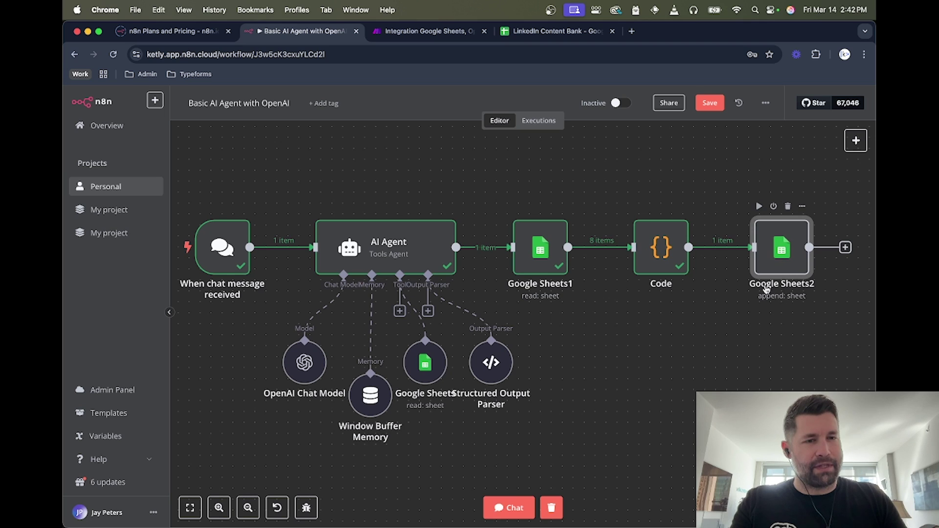
{"action": "double_click", "coordinate": [786, 247]}
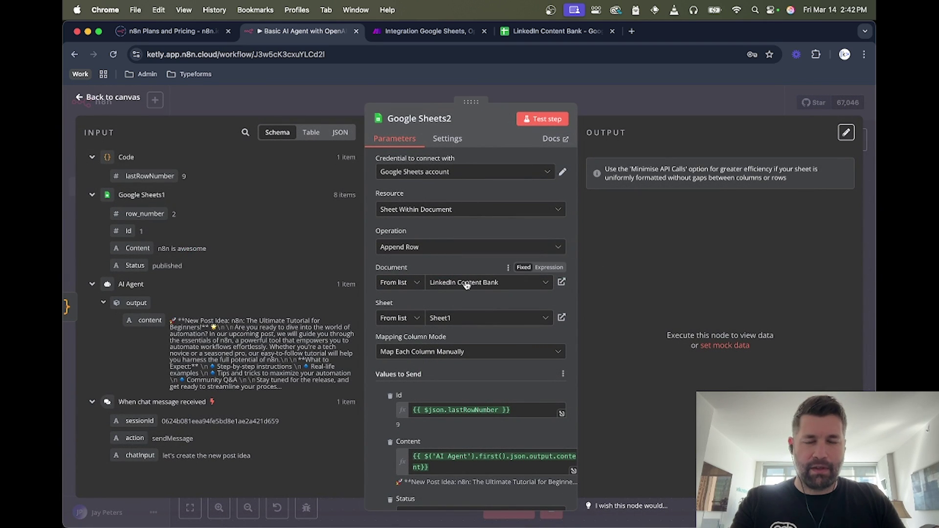
{"action": "scroll", "coordinate": [494, 313], "scroll_direction": "down", "scroll_amount": 5}
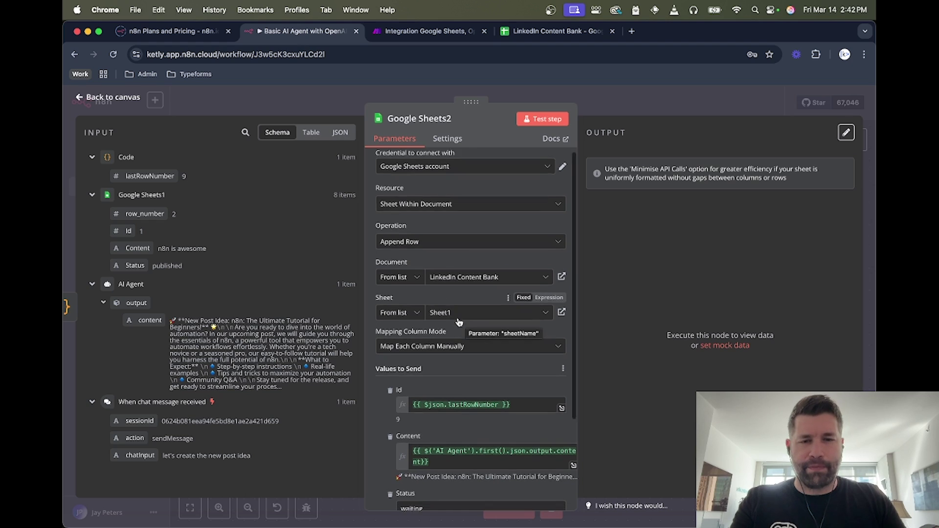
{"action": "left_click", "coordinate": [500, 298]}
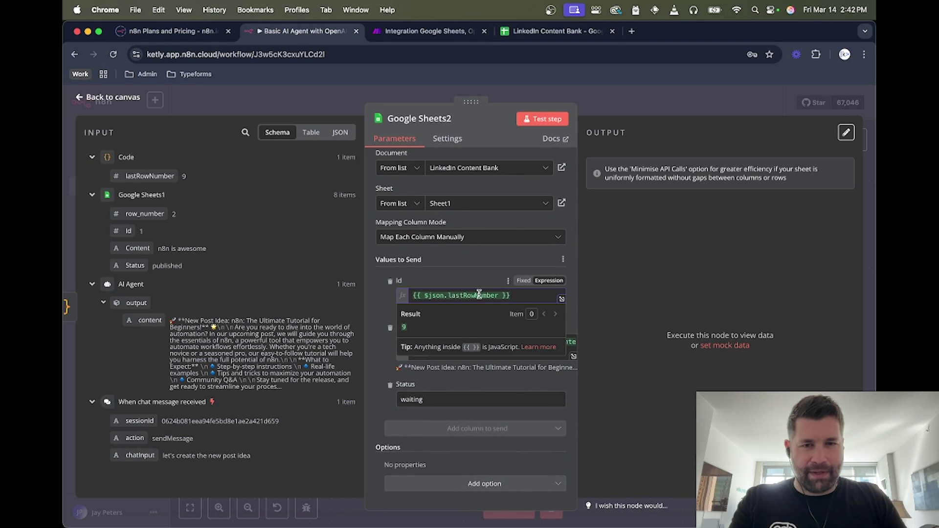
{"action": "key", "text": "super+a"}
{"action": "key", "text": "BackSpace"}
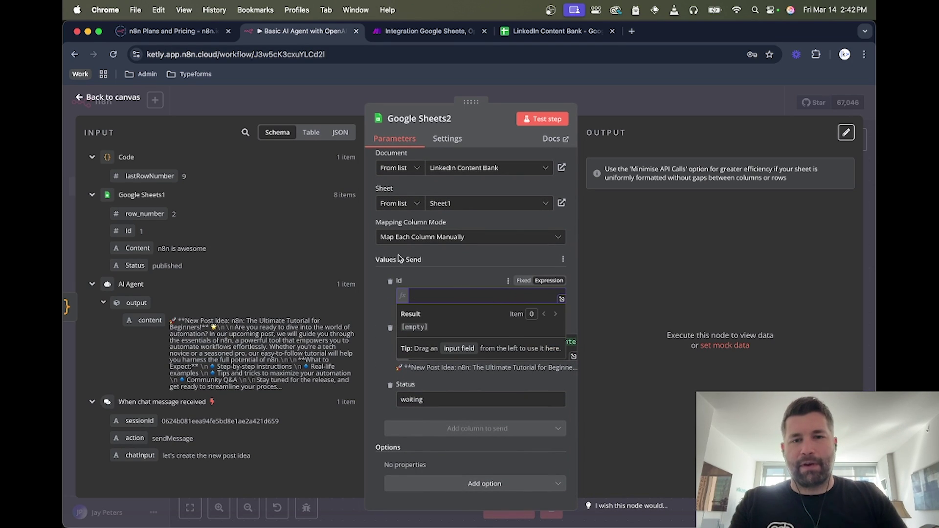
{"action": "left_click", "coordinate": [443, 281]}
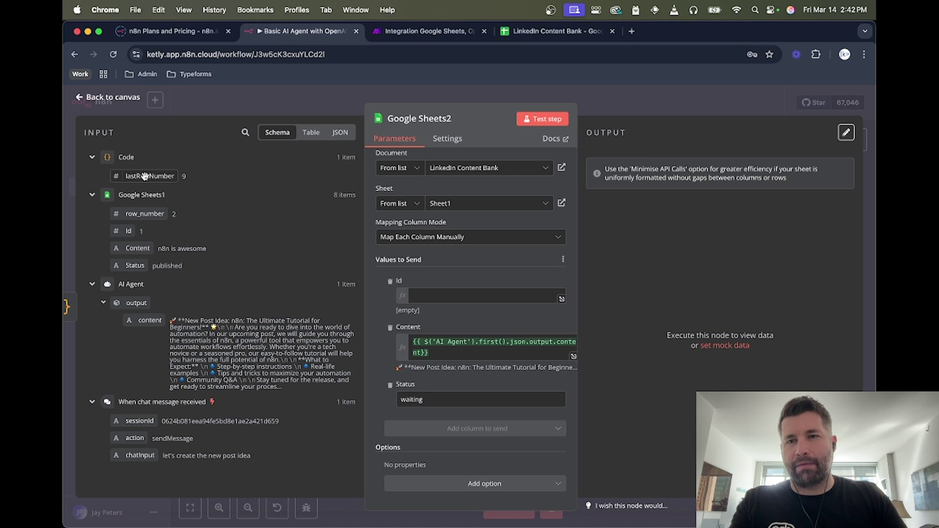
{"action": "left_click_drag", "start_coordinate": [144, 176], "coordinate": [431, 298]}
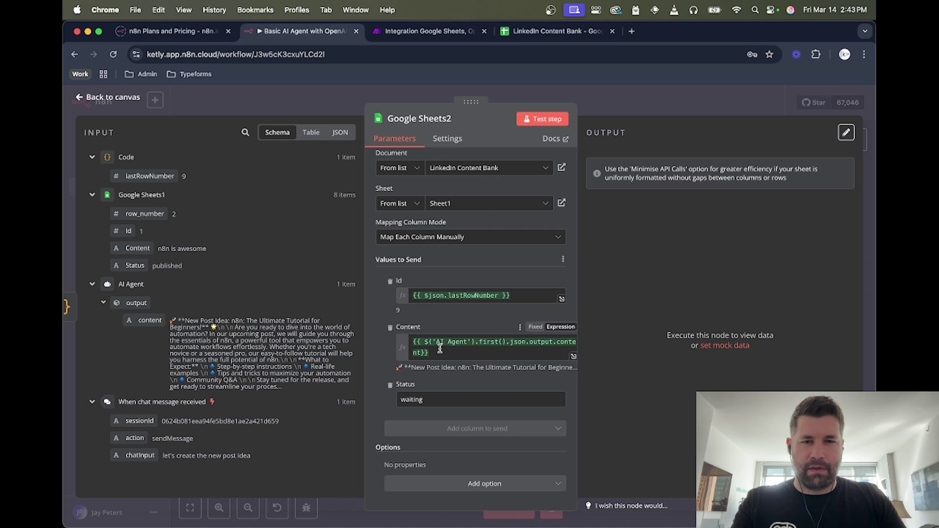
Clear the Content value and map it to the content field of the AI Agent output
{"action": "left_click", "coordinate": [436, 350]}
{"action": "key", "text": "BackSpace"}
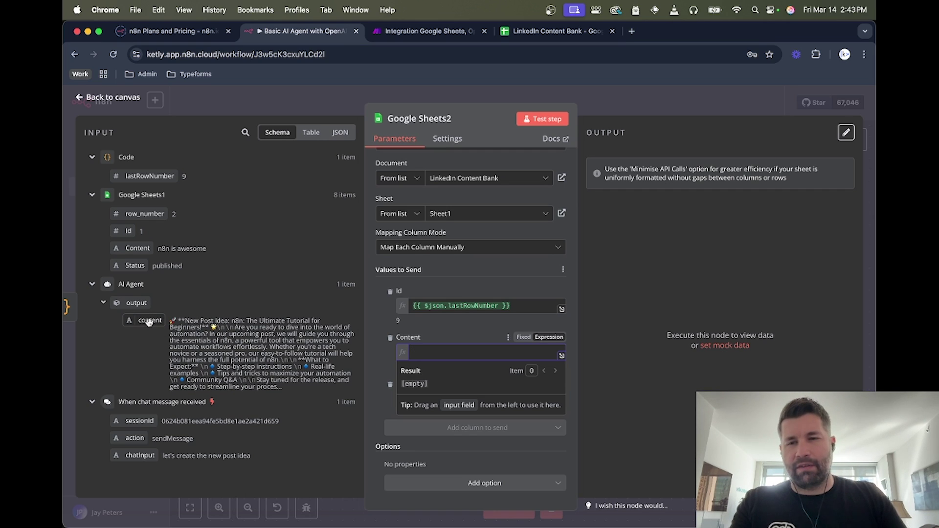
{"action": "left_click_drag", "start_coordinate": [149, 322], "coordinate": [448, 354]}
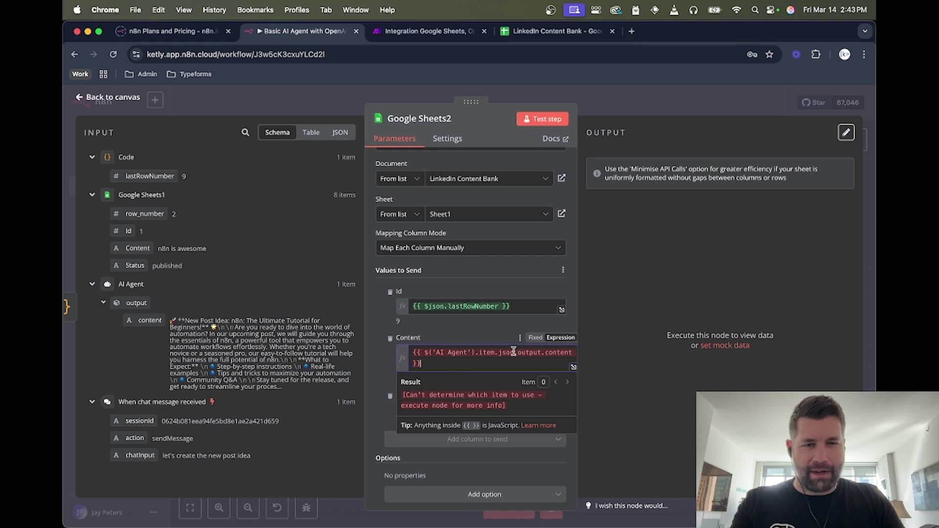
Trim the Content expression back to {{ $('AI Agent')}}
{"action": "key", "text": "BackSpace"}
{"action": "key", "text": "BackSpace"}
{"action": "key", "text": "BackSpace"}
{"action": "key", "text": "BackSpace"}
{"action": "key", "text": "BackSpace"}
{"action": "key", "text": "BackSpace"}
{"action": "key", "text": "BackSpace"}
{"action": "key", "text": "BackSpace"}
{"action": "key", "text": "BackSpace"}
{"action": "key", "text": "BackSpace"}
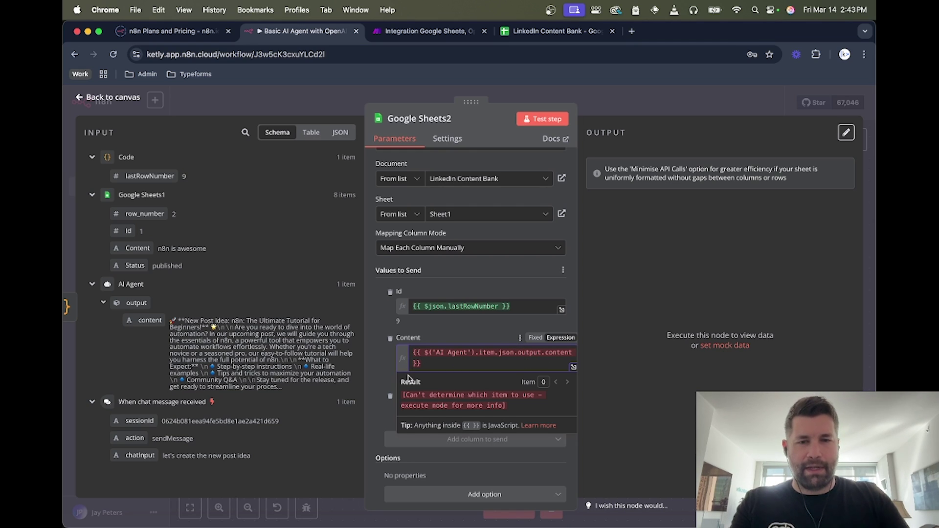
{"action": "key", "text": "BackSpace"}
{"action": "key", "text": "BackSpace"}
{"action": "key", "text": "BackSpace"}
{"action": "key", "text": "BackSpace"}
{"action": "key", "text": "BackSpace"}
{"action": "key", "text": "BackSpace"}
{"action": "key", "text": "BackSpace"}
{"action": "key", "text": "BackSpace"}
{"action": "key", "text": "BackSpace"}
{"action": "key", "text": "BackSpace"}
{"action": "key", "text": "BackSpace"}
{"action": "key", "text": "BackSpace"}
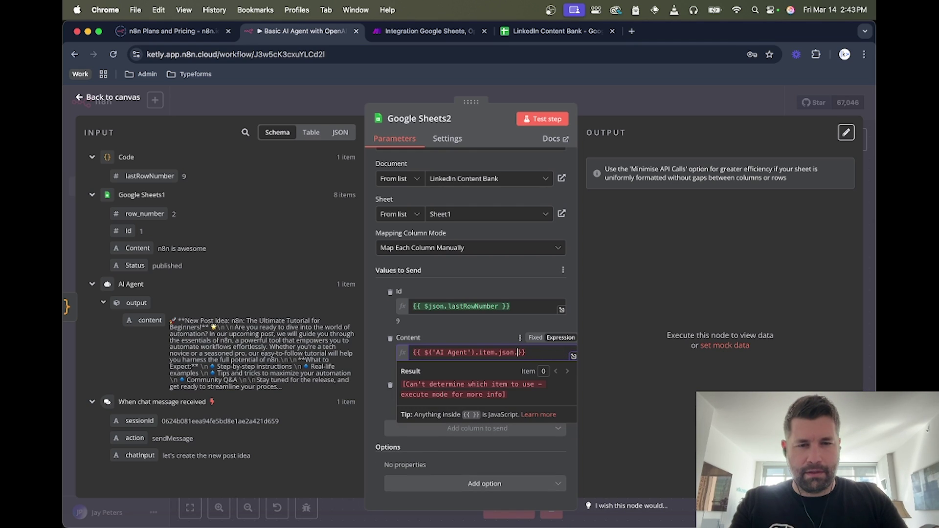
{"action": "key", "text": "BackSpace"}
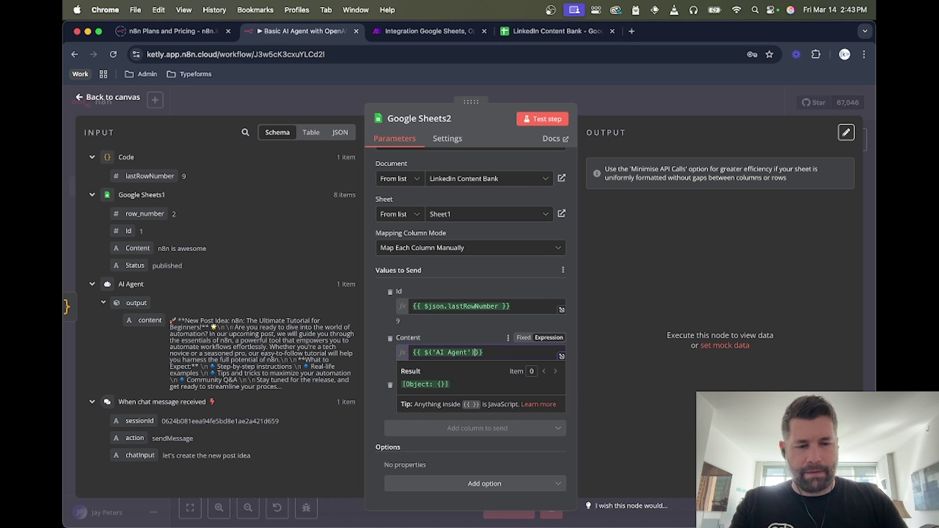
{"action": "type", "text": "."}
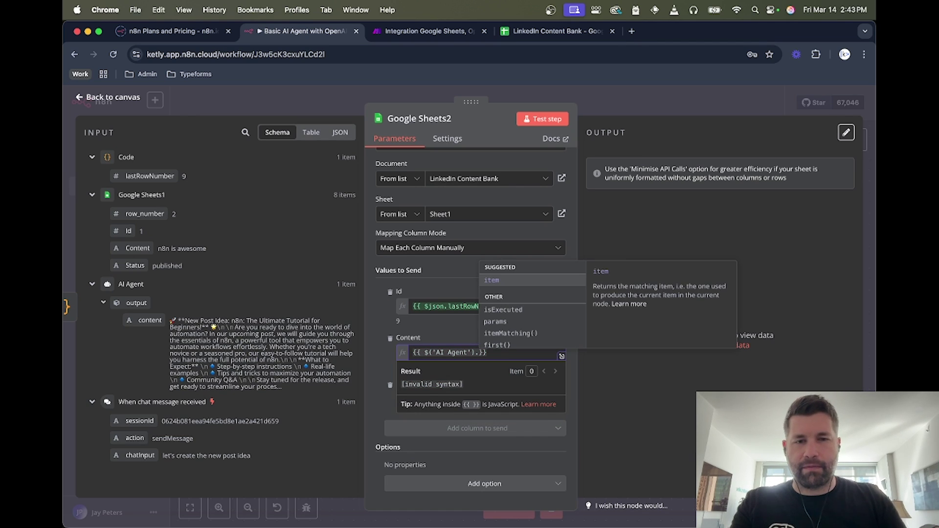
{"action": "key", "text": "Return"}
{"action": "type", "text": "."}
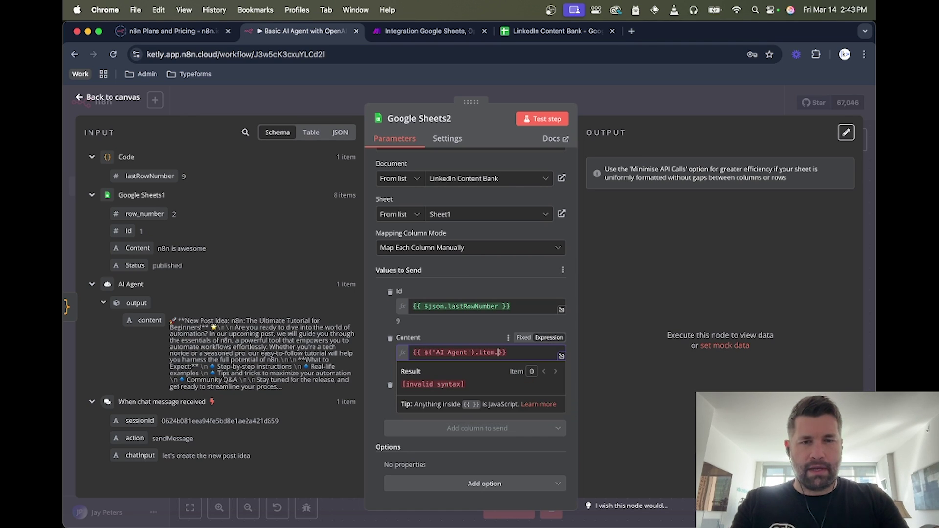
{"action": "key", "text": "BackSpace"}
{"action": "key", "text": "BackSpace"}
{"action": "key", "text": "BackSpace"}
{"action": "key", "text": "BackSpace"}
{"action": "key", "text": "BackSpace"}
Complete the Content expression as {{ $('AI Agent').first().json.output.content}}
{"action": "type", "text": "."}
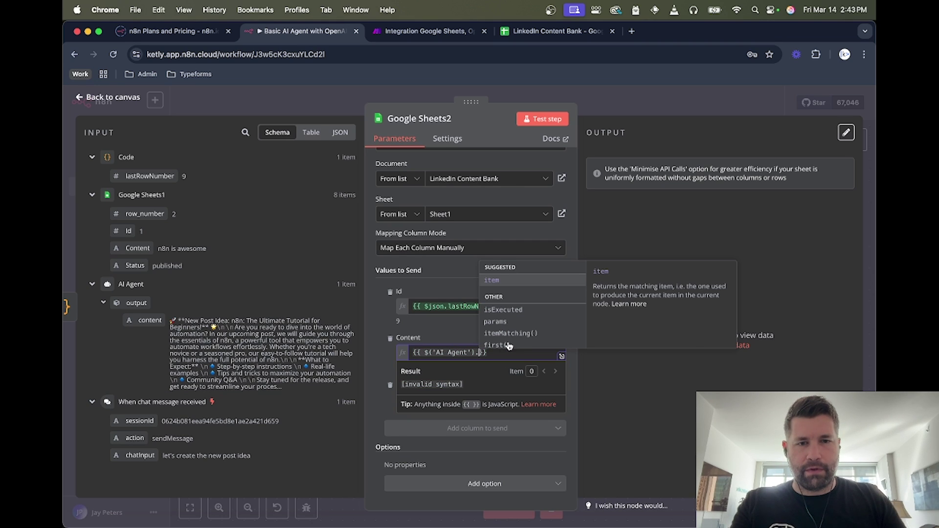
{"action": "left_click", "coordinate": [491, 345]}
{"action": "type", "text": "."}
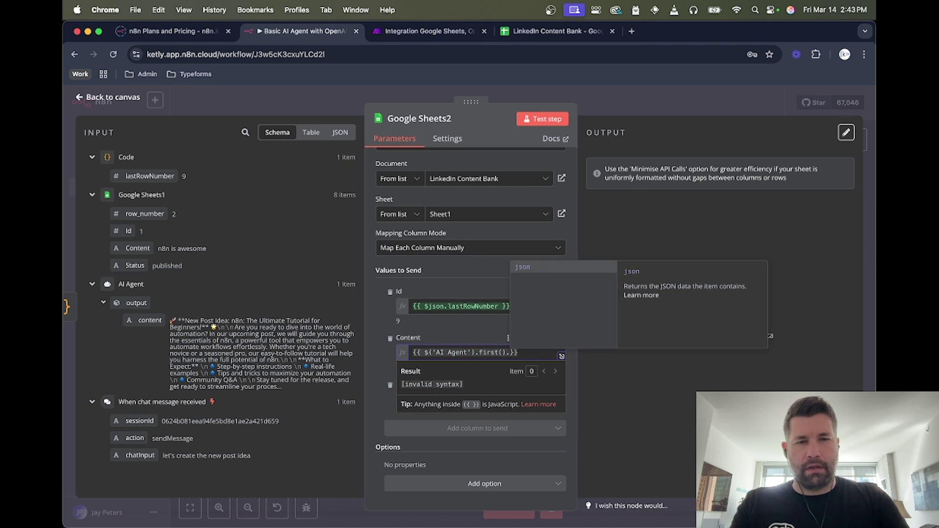
{"action": "key", "text": "Return"}
{"action": "type", "text": "."}
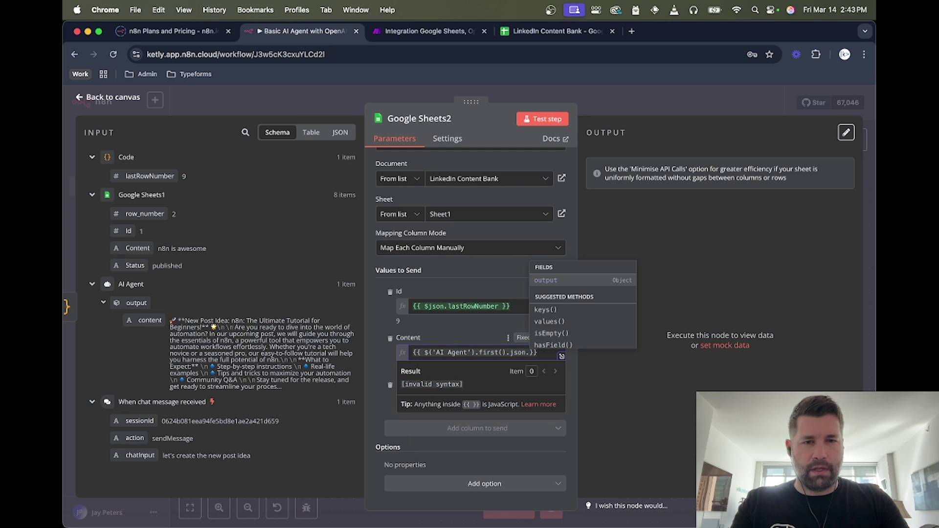
{"action": "key", "text": "Return"}
{"action": "type", "text": "."}
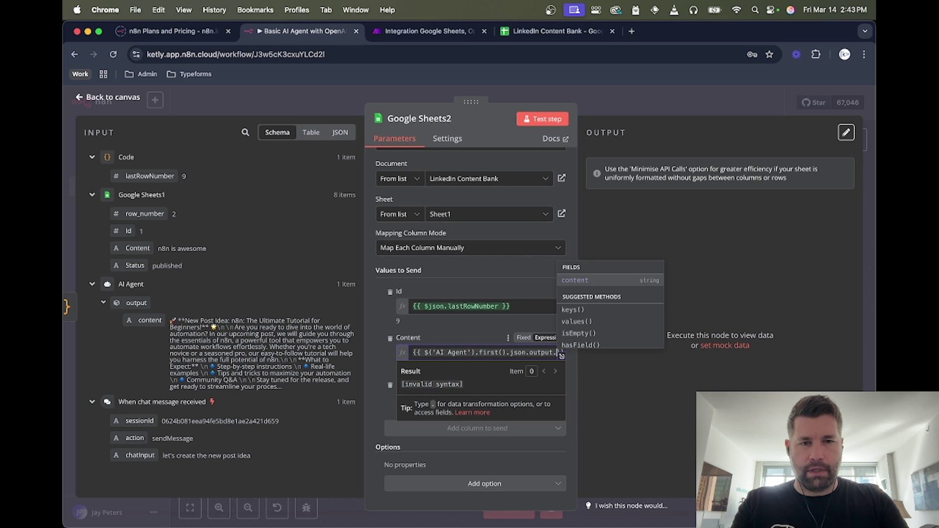
{"action": "key", "text": "Return"}
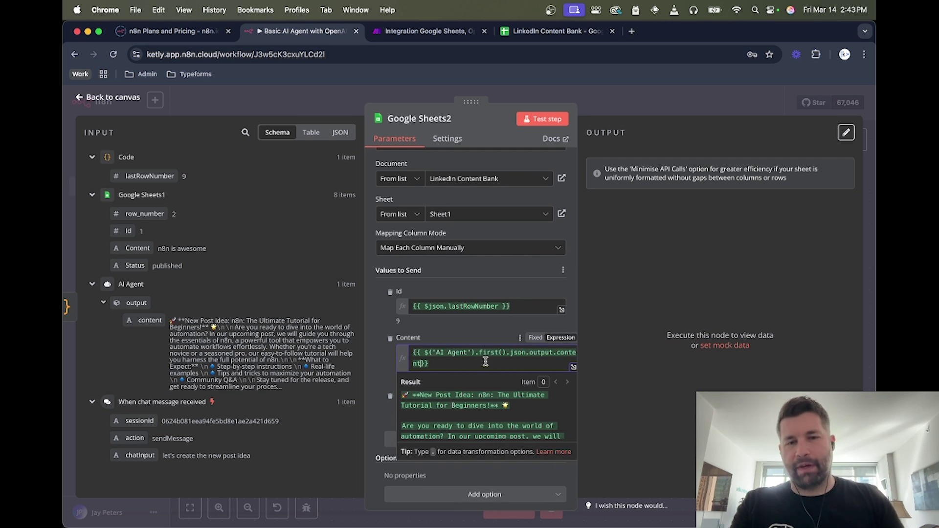
Finish the Content expression and test the Google Sheets2 node to append the mapped Id, Content and waiting status to Sheet1
{"action": "left_click", "coordinate": [488, 339]}
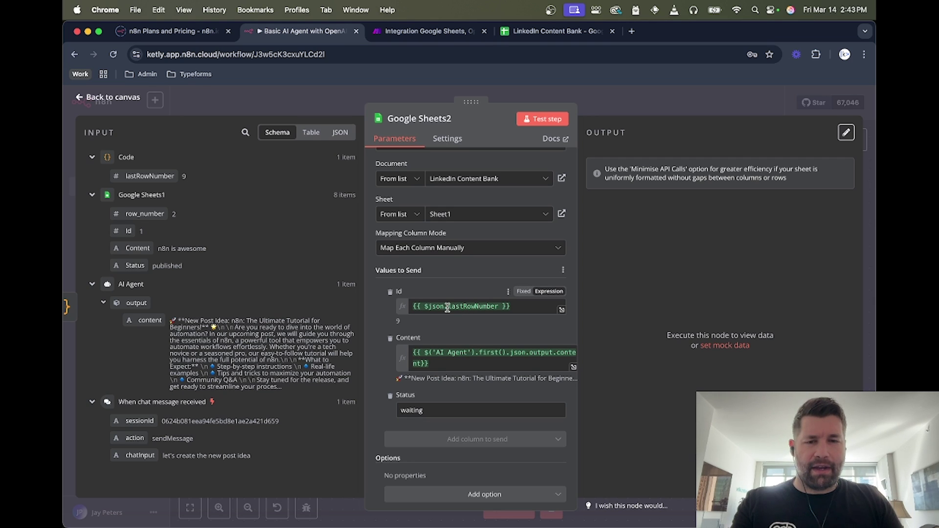
{"action": "scroll", "coordinate": [448, 313], "scroll_direction": "up", "scroll_amount": 2}
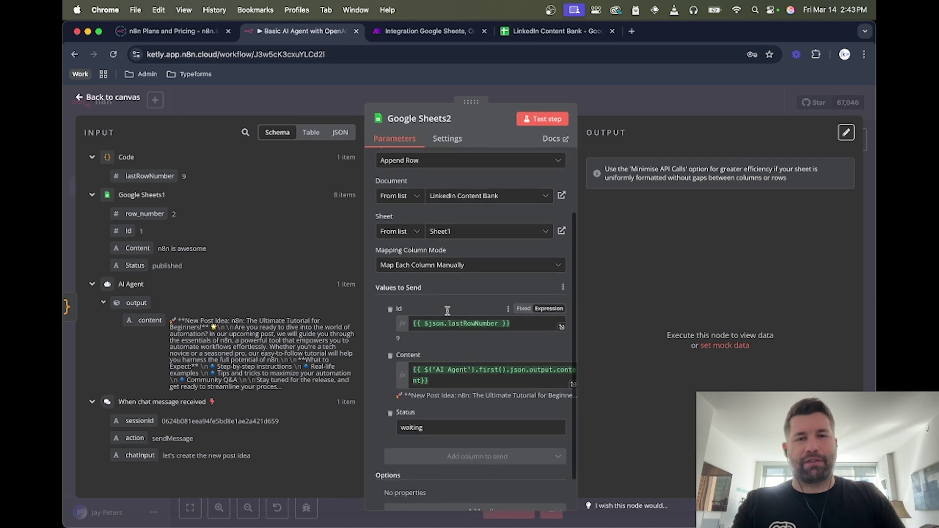
{"action": "scroll", "coordinate": [431, 321], "scroll_direction": "down", "scroll_amount": 1}
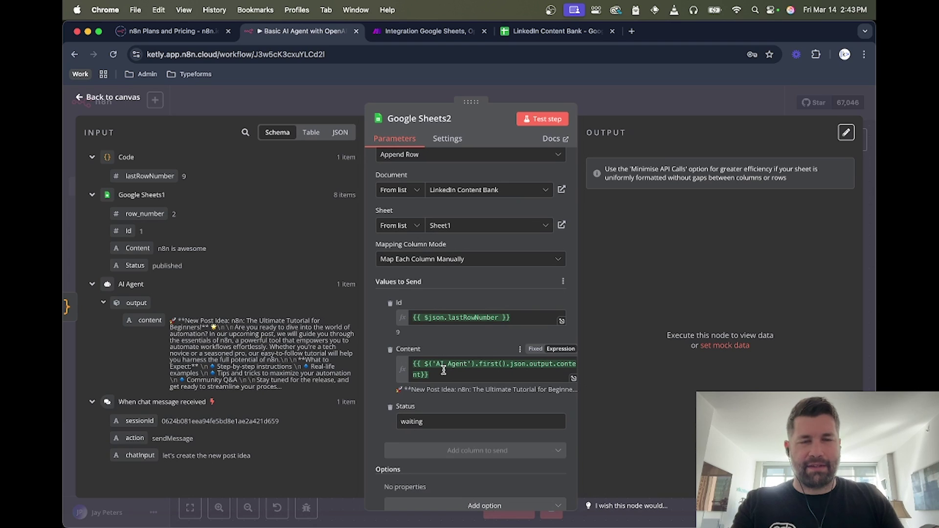
{"action": "scroll", "coordinate": [441, 370], "scroll_direction": "down", "scroll_amount": 1}
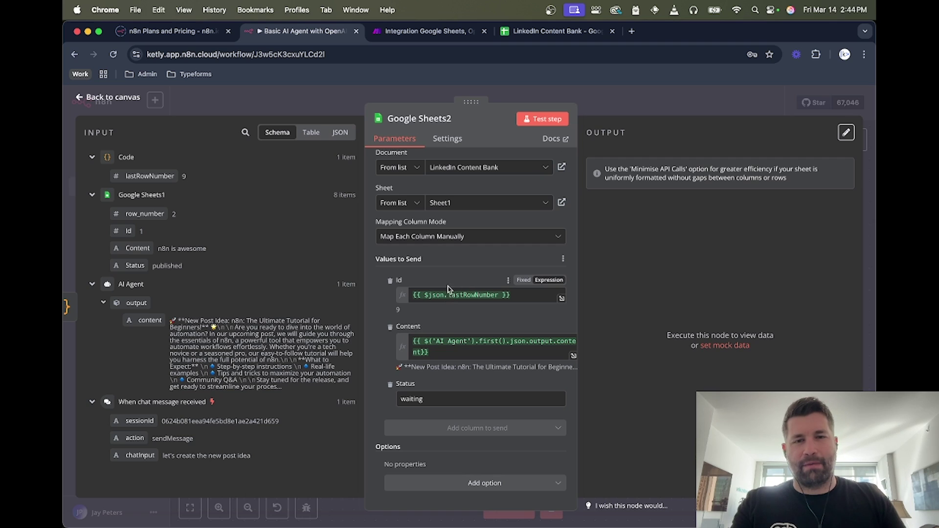
{"action": "scroll", "coordinate": [518, 220], "scroll_direction": "up", "scroll_amount": 2}
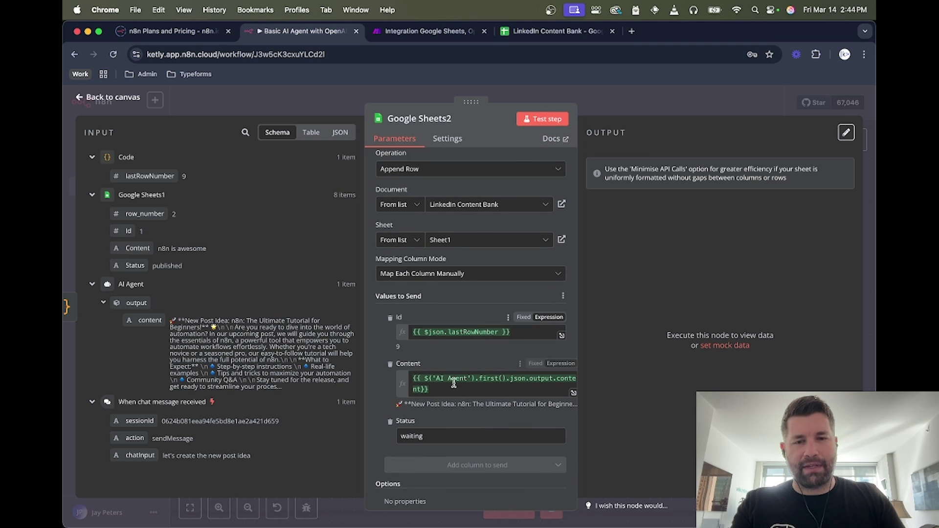
{"action": "left_click", "coordinate": [554, 119]}
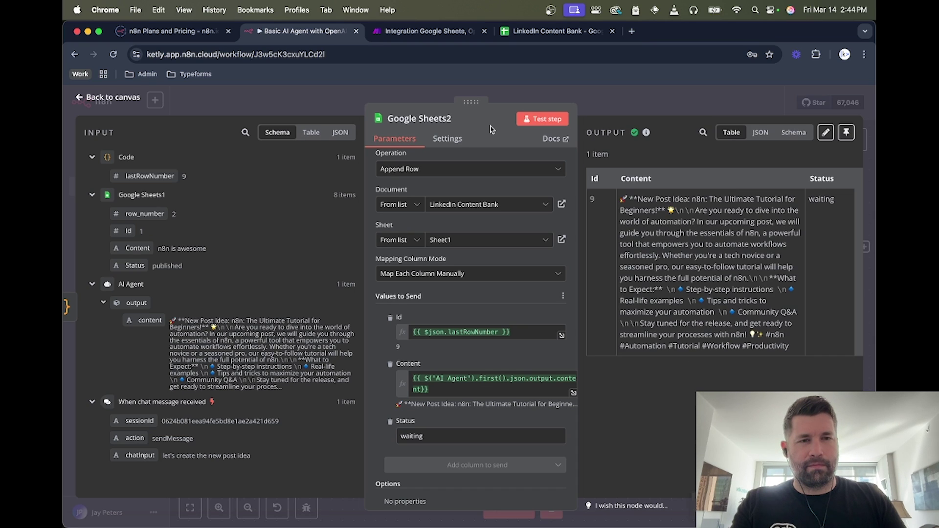
Check the newly appended row in the LinkedIn Content Bank spreadsheet and return to the n8n workflow canvas
{"action": "left_click", "coordinate": [555, 31]}
{"action": "scroll", "coordinate": [247, 311], "scroll_direction": "down", "scroll_amount": 5}
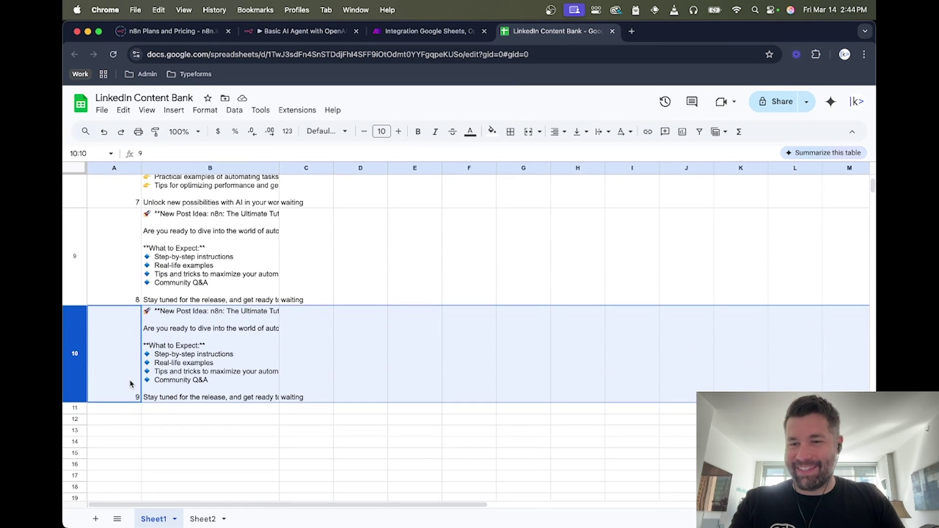
{"action": "left_click", "coordinate": [133, 412]}
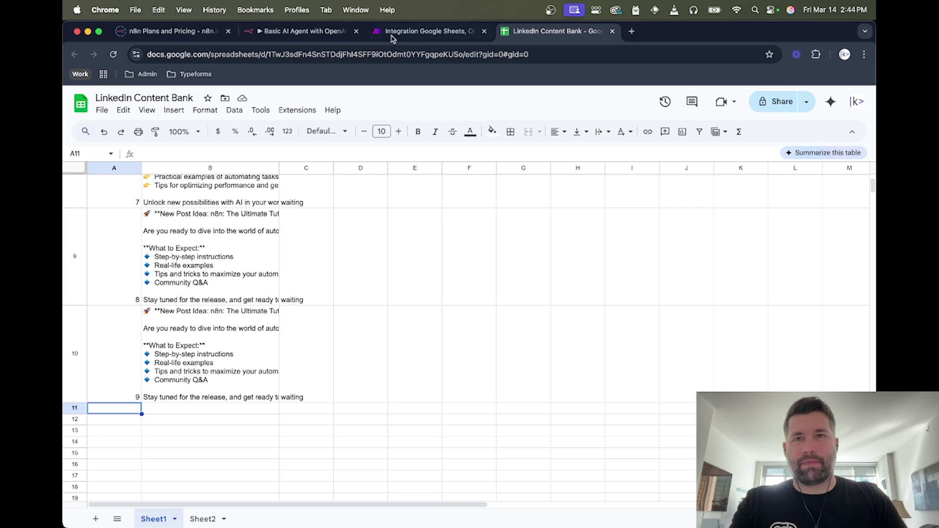
{"action": "left_click", "coordinate": [337, 31]}
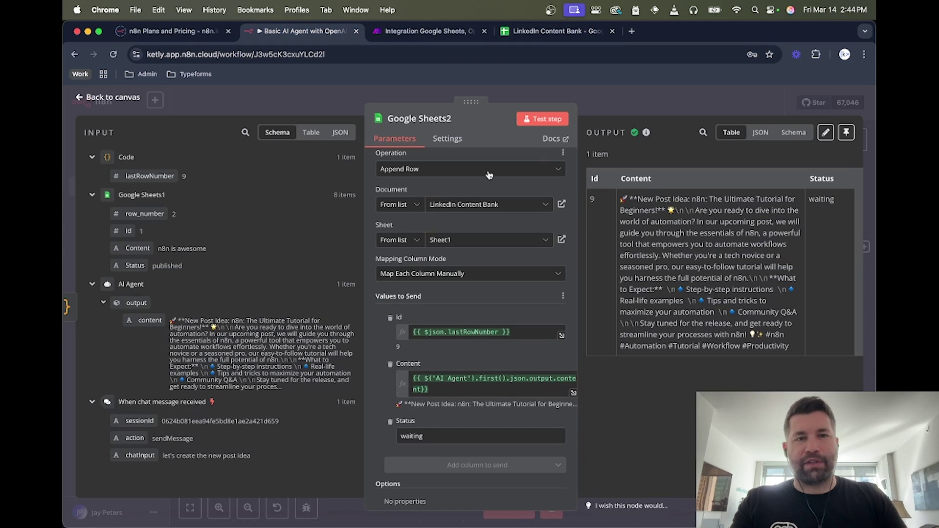
{"action": "left_click", "coordinate": [615, 107]}
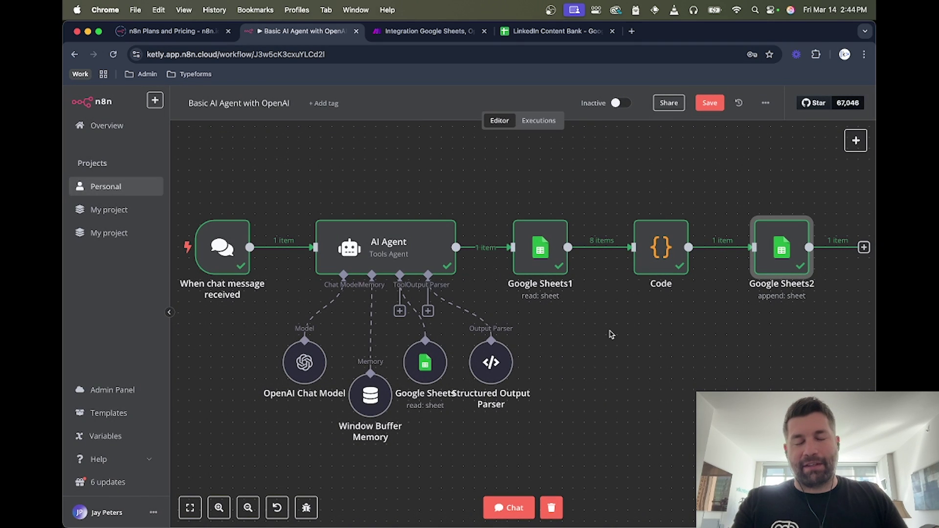